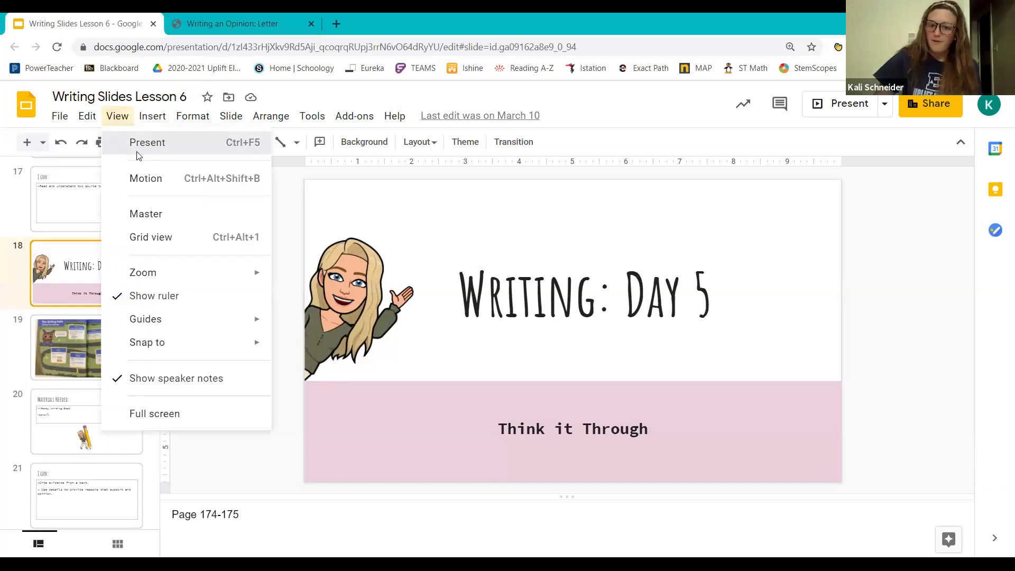
Step: Present the Writing Slides Lesson 6 deck full screen, then exit back to slide 21
left_click(138, 153)
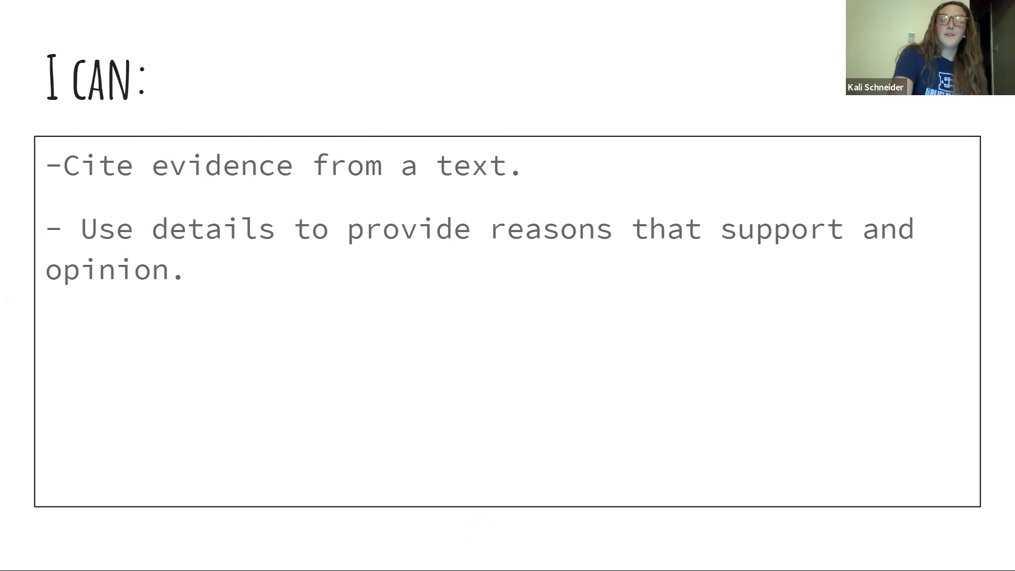
key("Escape")
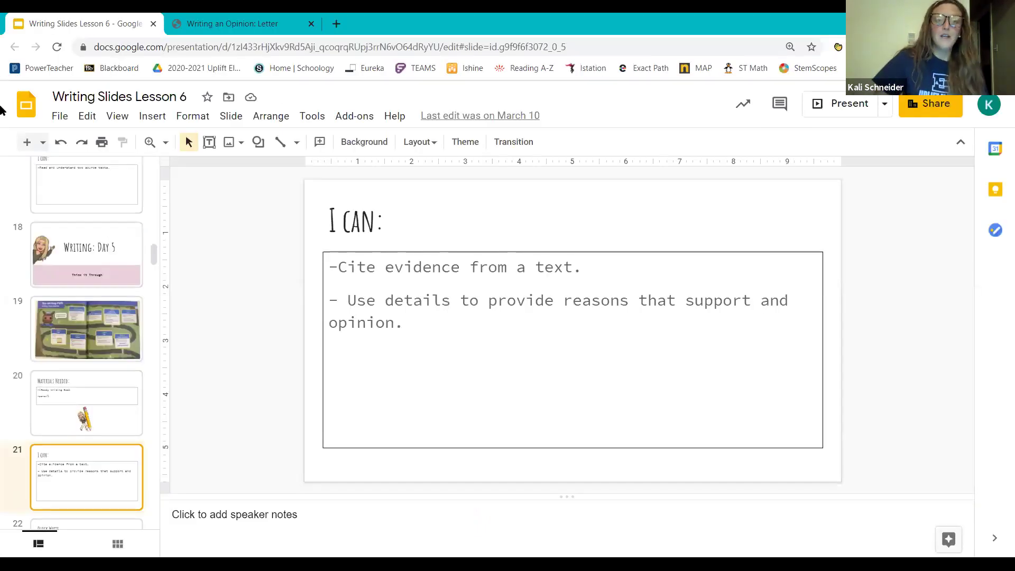
Step: Switch to the Writing an Opinion: Letter PDF at the Think It Through page
left_click(235, 22)
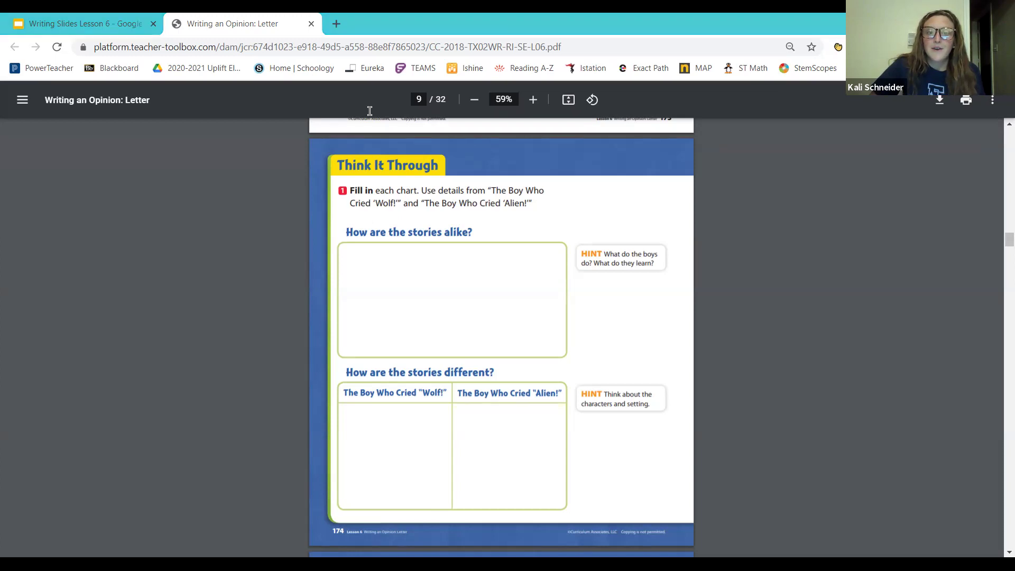
Step: Add a text box in the alike chart reading 'Both main characters are boys'
left_click(341, 256)
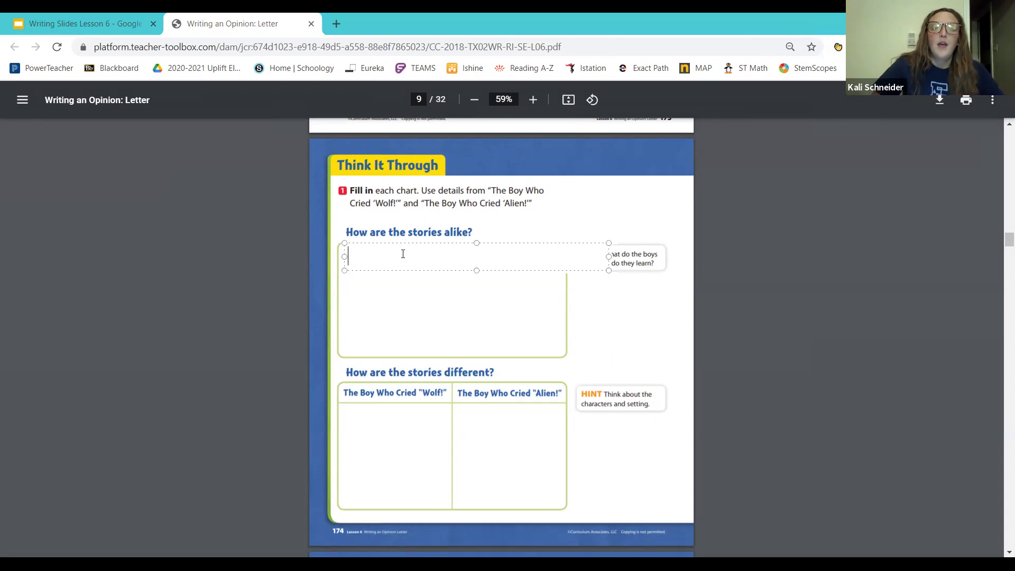
left_click_drag(389, 243, 389, 251)
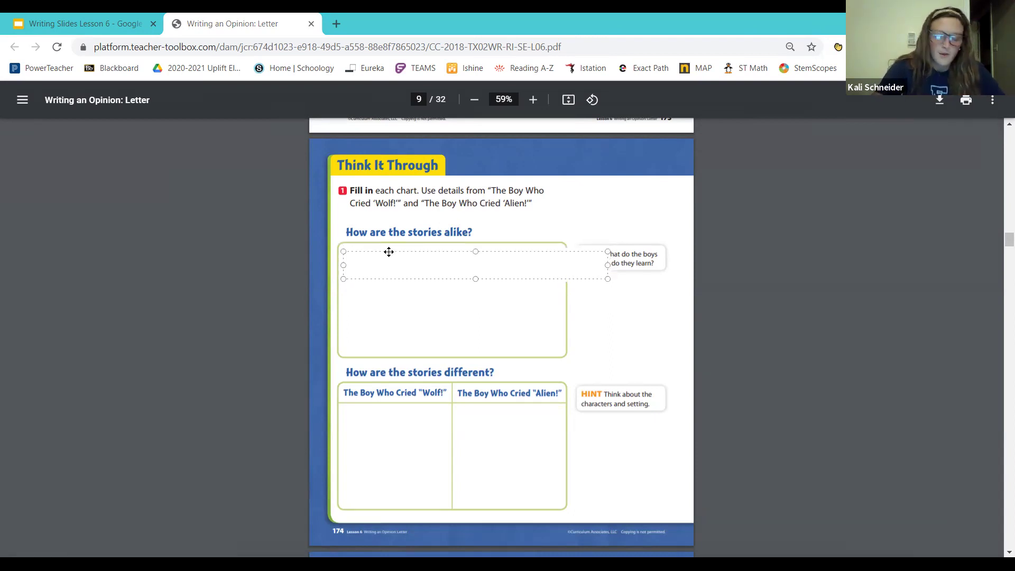
type("Both ch")
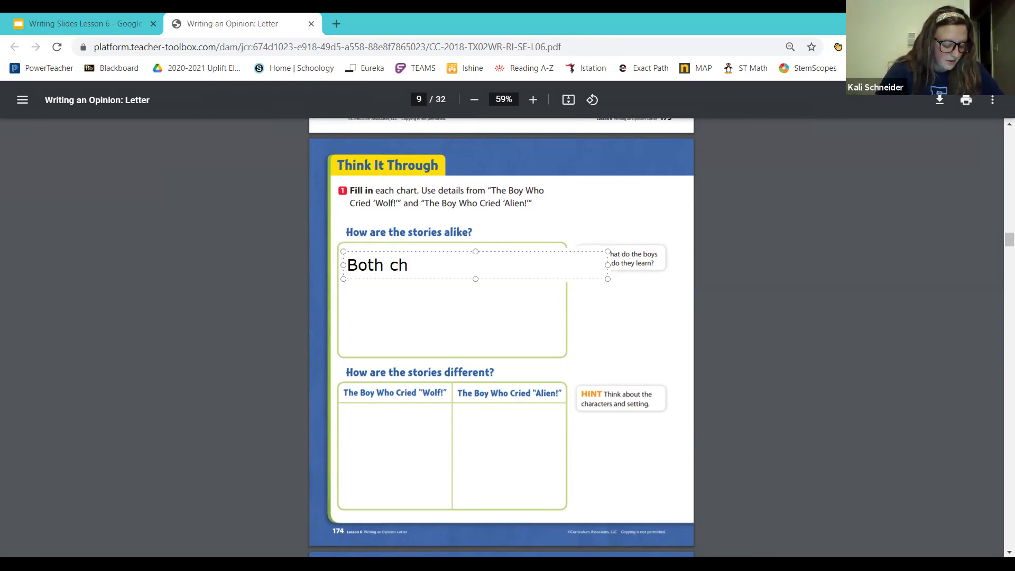
key("BackSpace")
key("BackSpace")
key("BackSpace")
key("BackSpace")
key("BackSpace")
key("BackSpace")
key("BackSpace")
type("THe")
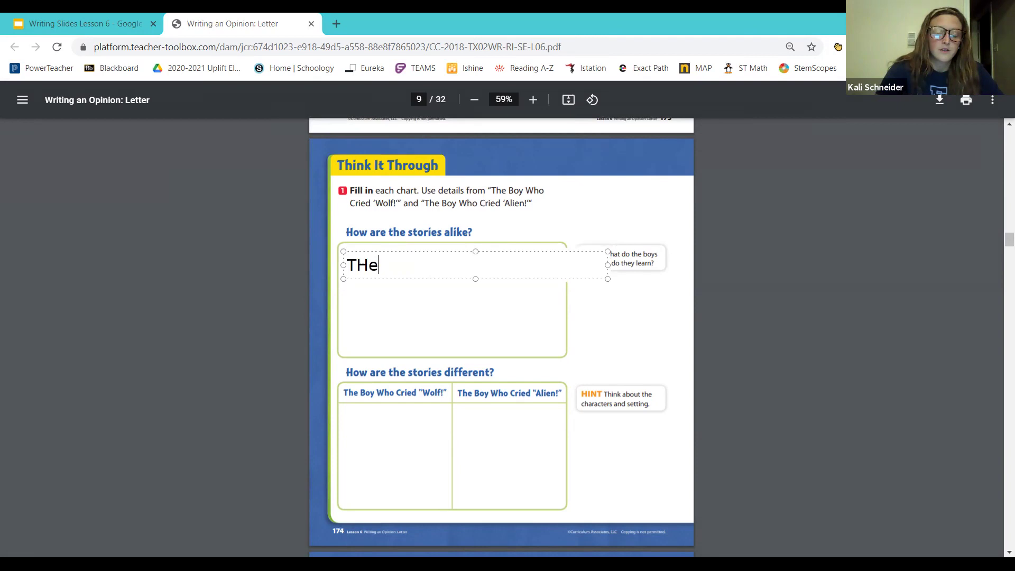
key("BackSpace")
key("BackSpace")
key("BackSpace")
type("he story")
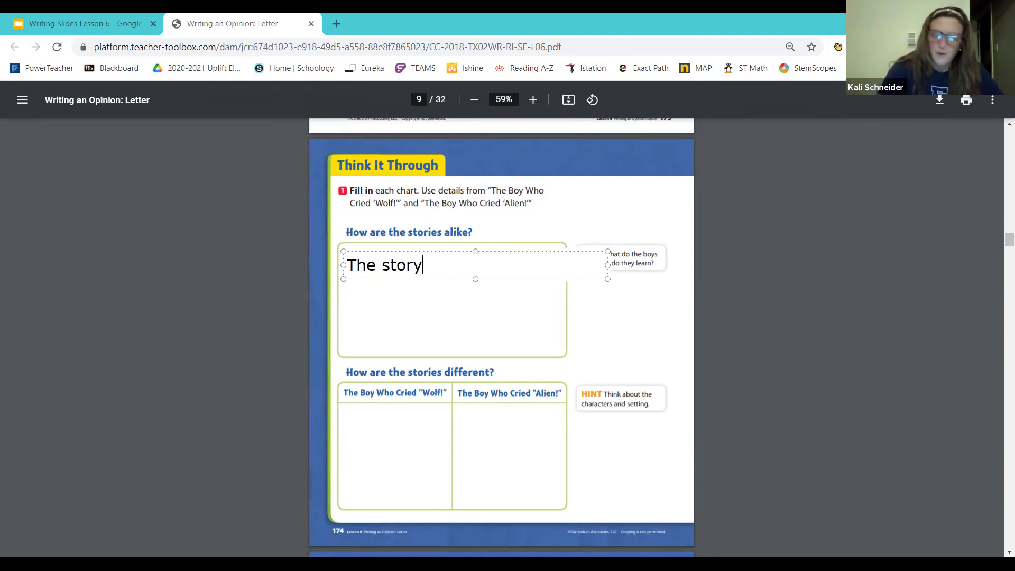
key("BackSpace")
key("BackSpace")
key("BackSpace")
key("BackSpace")
key("BackSpace")
key("BackSpace")
key("BackSpace")
key("BackSpace")
key("BackSpace")
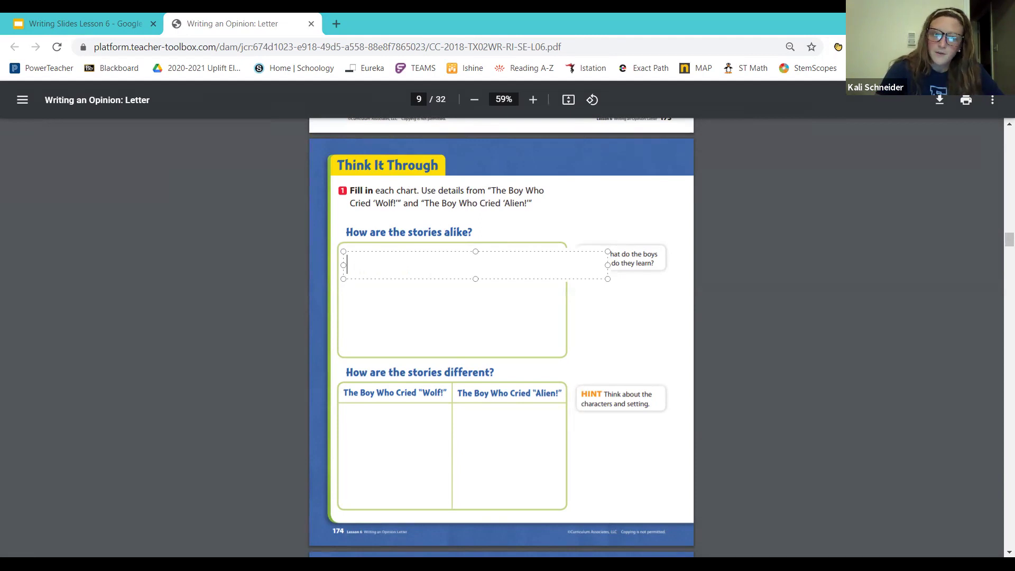
type("Both ")
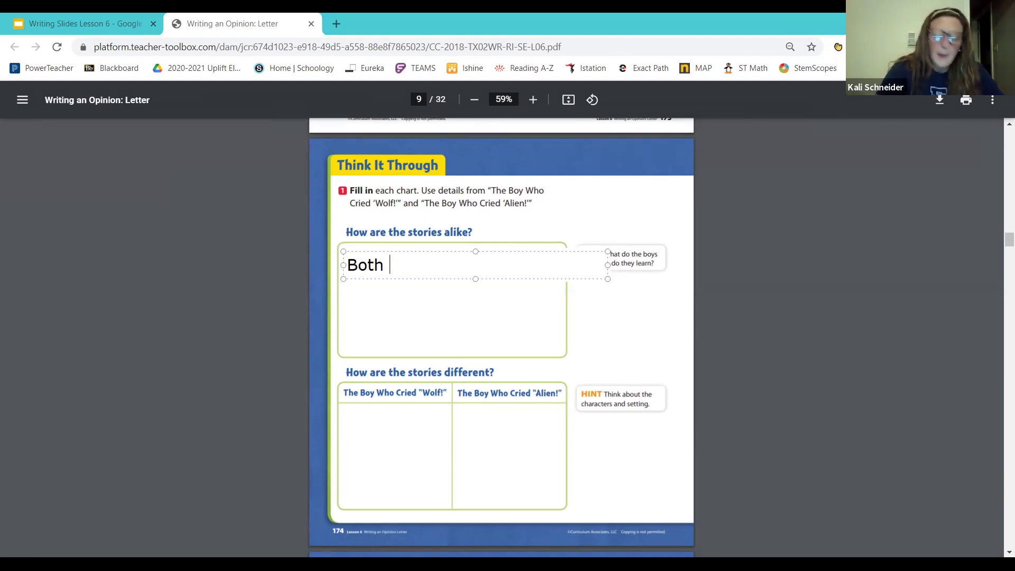
type("main charca")
key("BackSpace")
key("BackSpace")
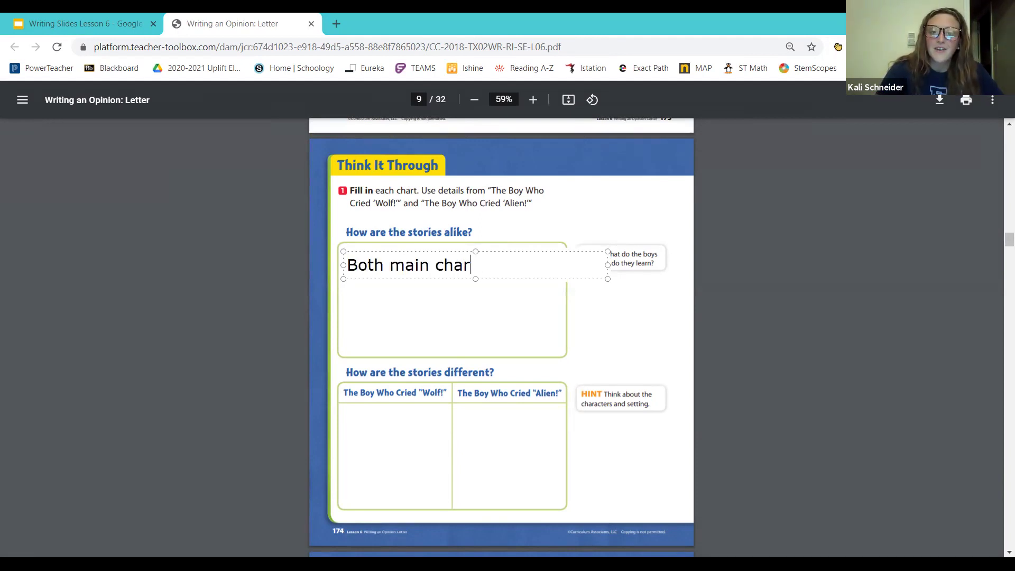
type("acters re")
type("a")
key("BackSpace")
key("BackSpace")
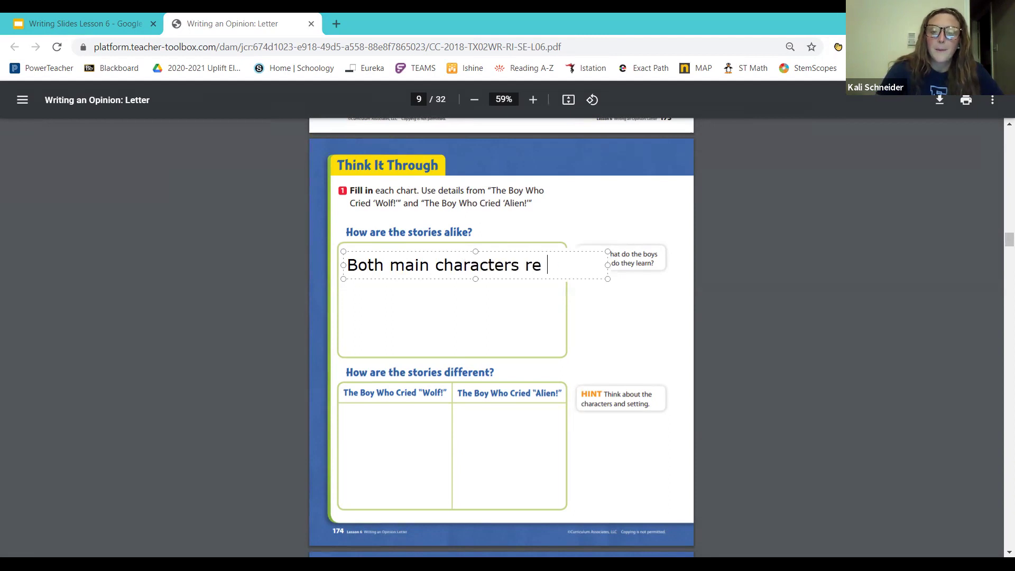
type("a")
key("BackSpace")
key("BackSpace")
type("are boys")
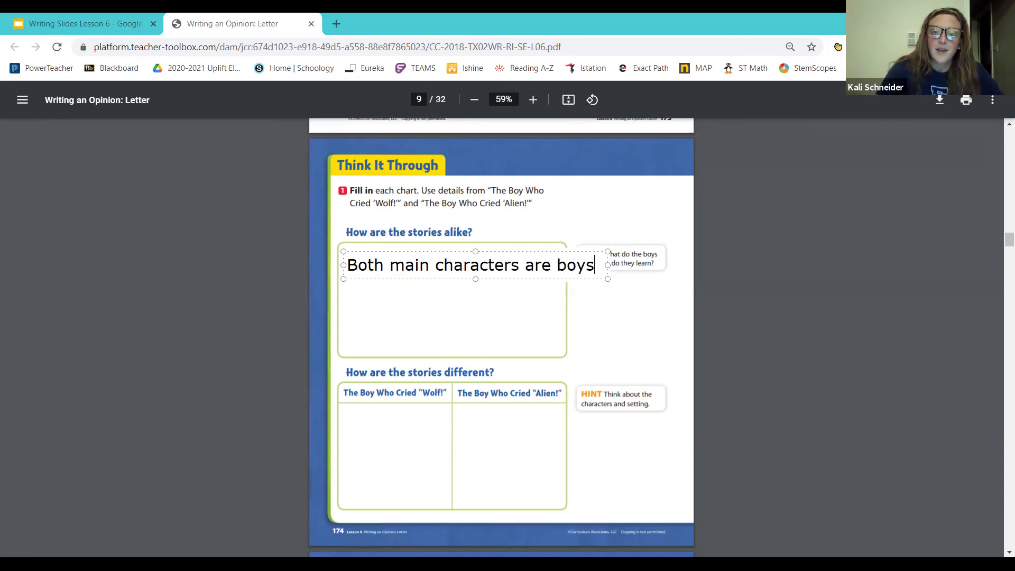
key("Return")
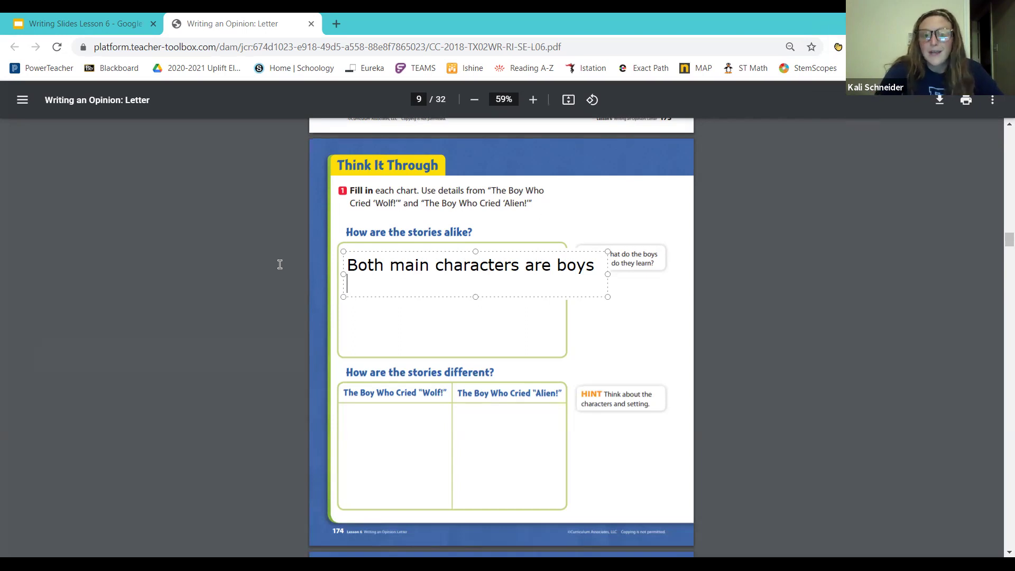
Step: Add the second line 'The boys were bored.' to the alike chart
type("Both")
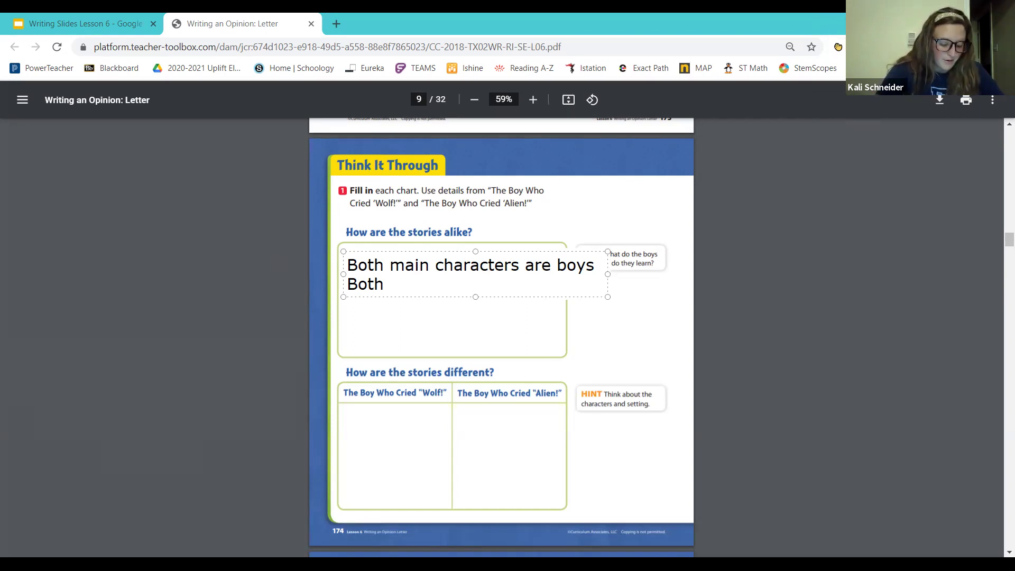
key("BackSpace")
key("BackSpace")
key("BackSpace")
key("BackSpace")
key("BackSpace")
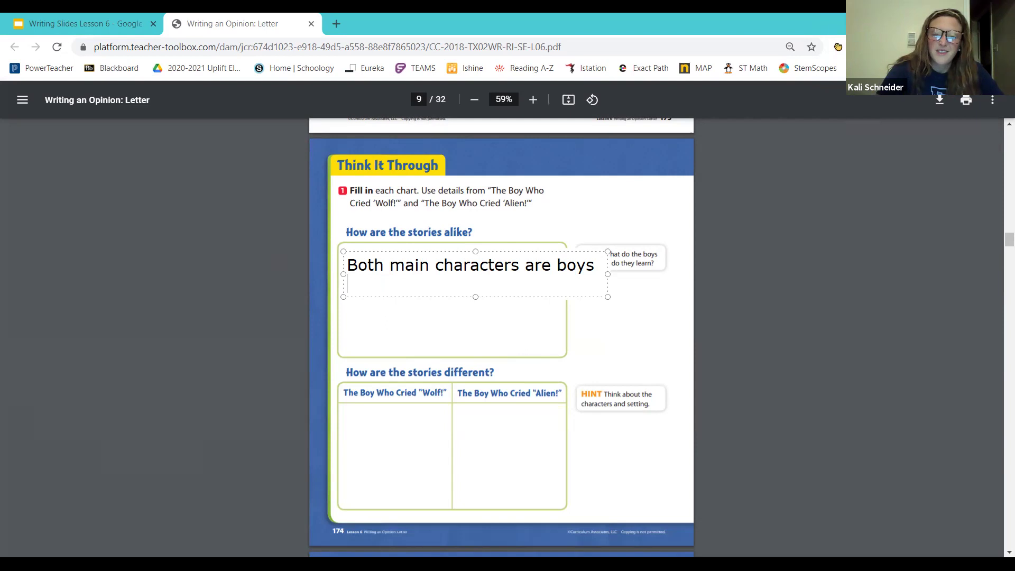
type("The boys were ")
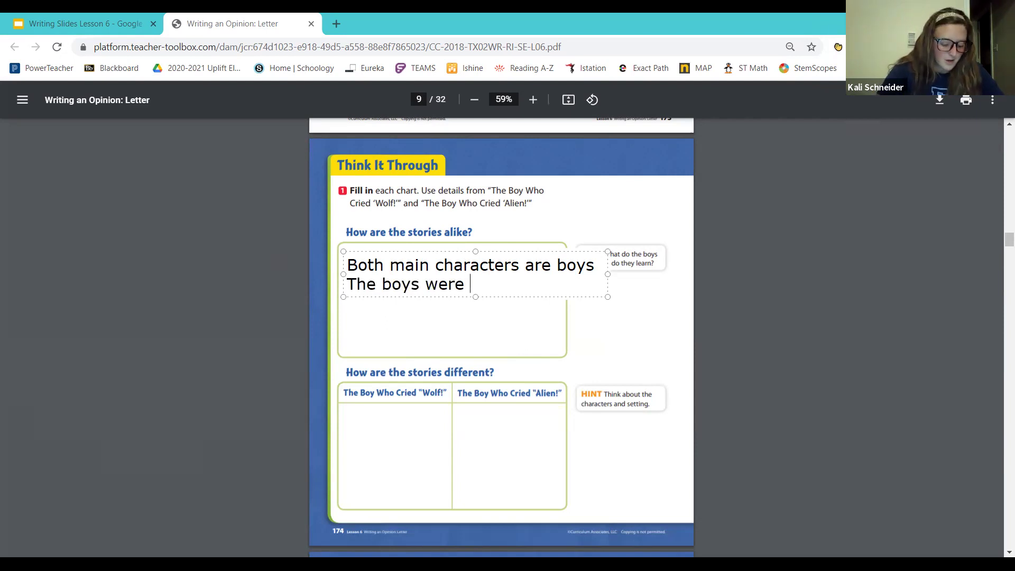
type("board")
key("BackSpace")
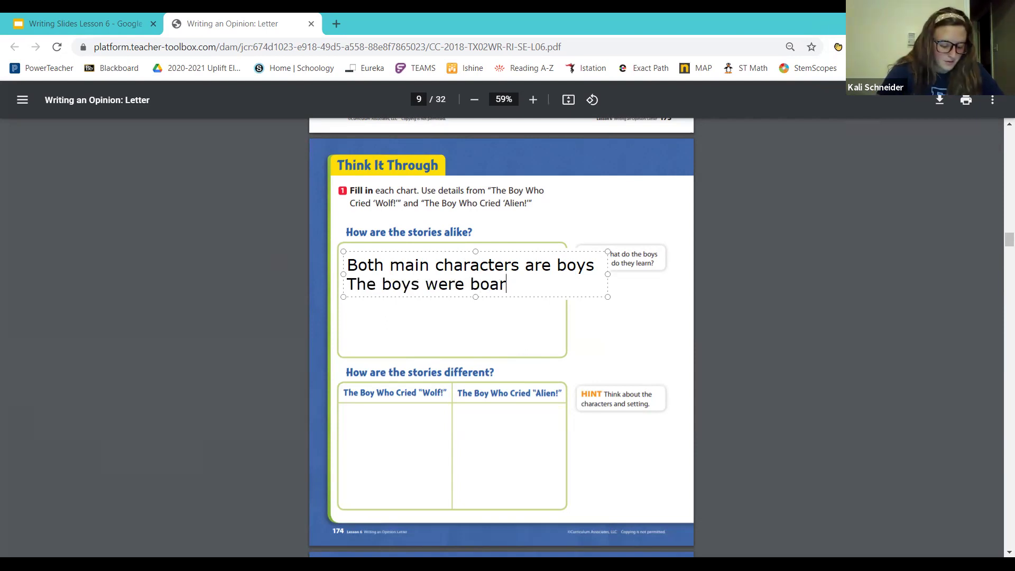
key("BackSpace")
key("BackSpace")
type("red.")
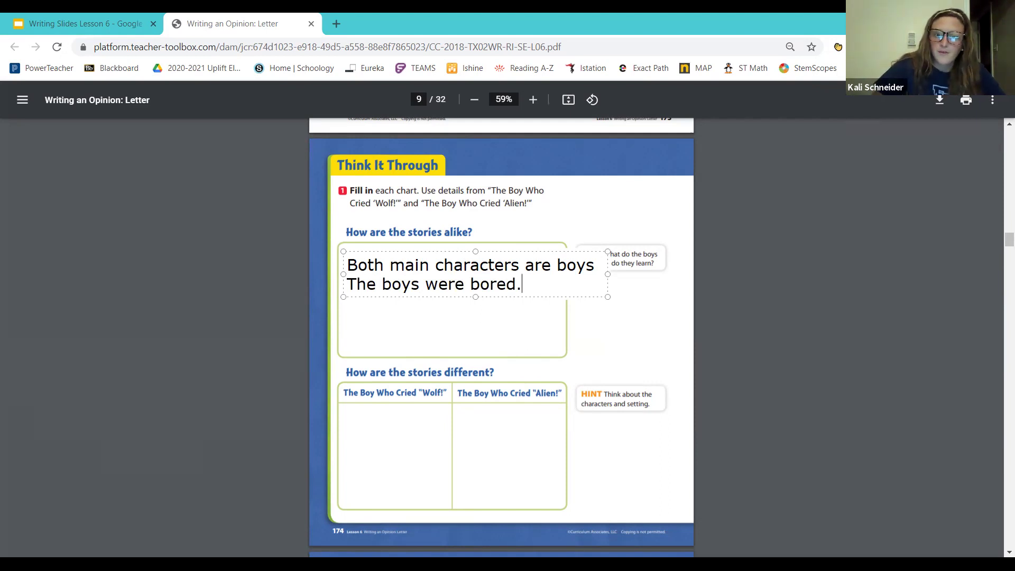
Step: End the first line with a period and add 'Both boys told lies and thought it was funny.'
left_click(595, 269)
type(".")
key("Down")
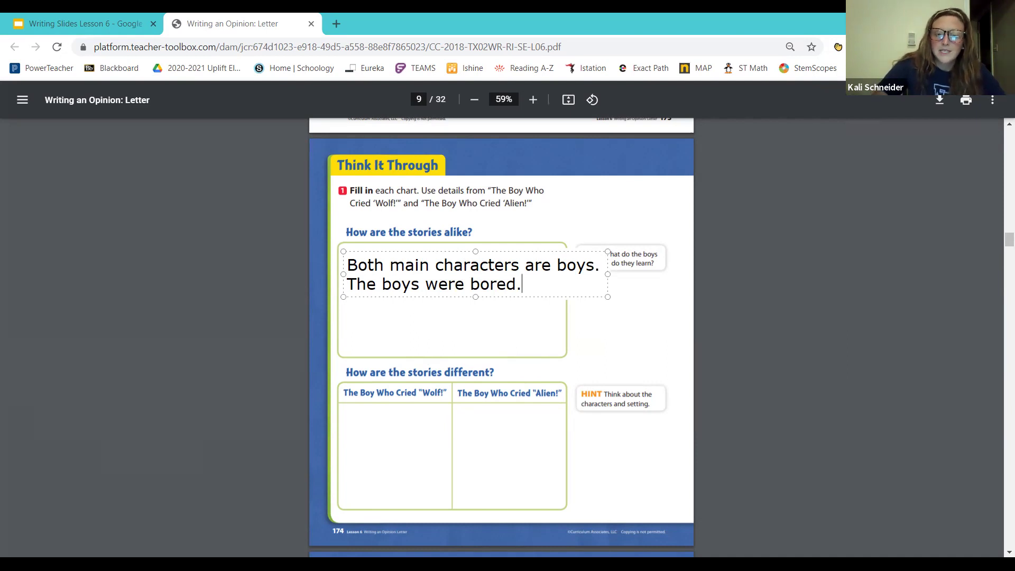
key("Return")
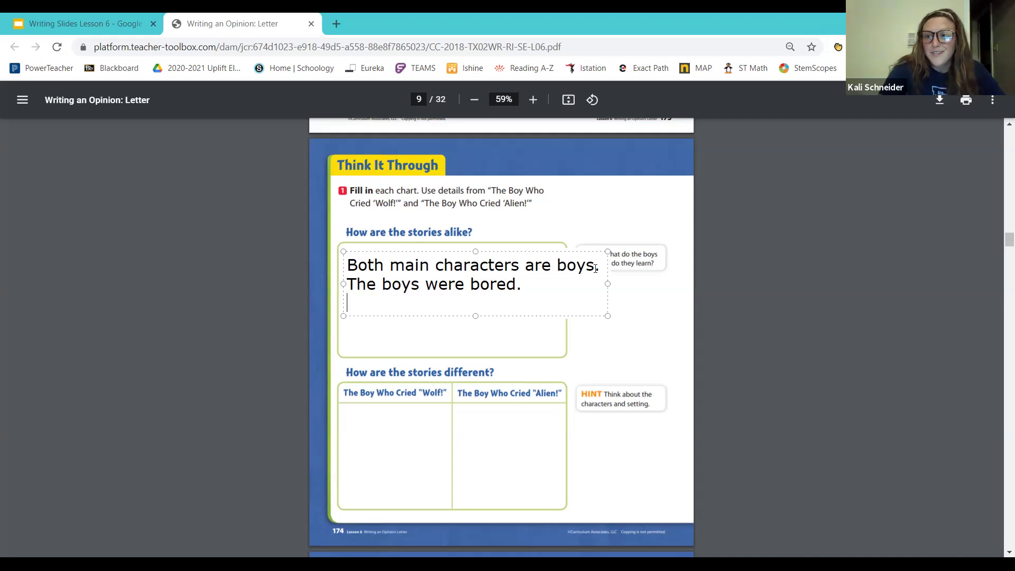
type("Both boys ")
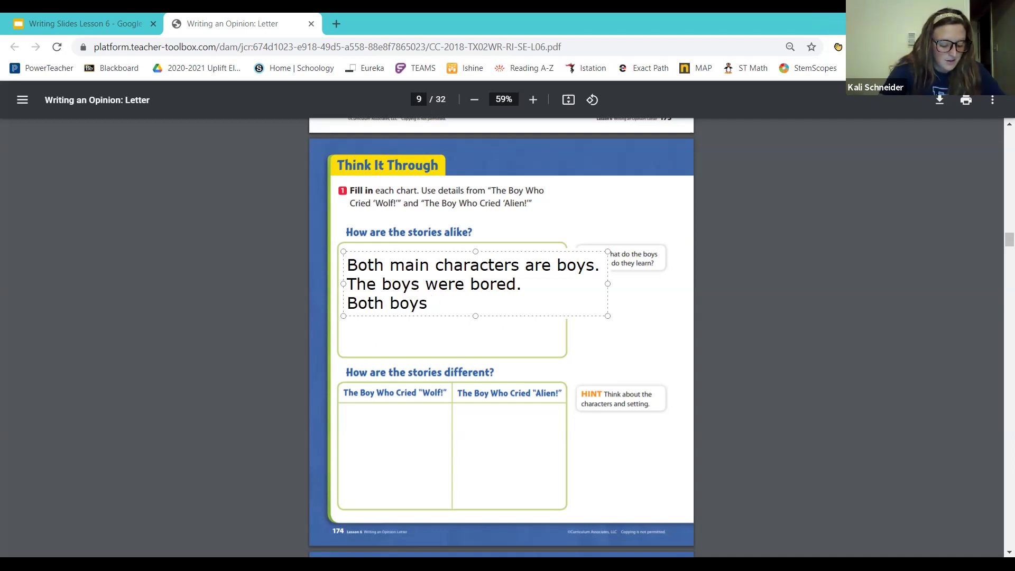
type("told likes")
key("BackSpace")
key("BackSpace")
key("BackSpace")
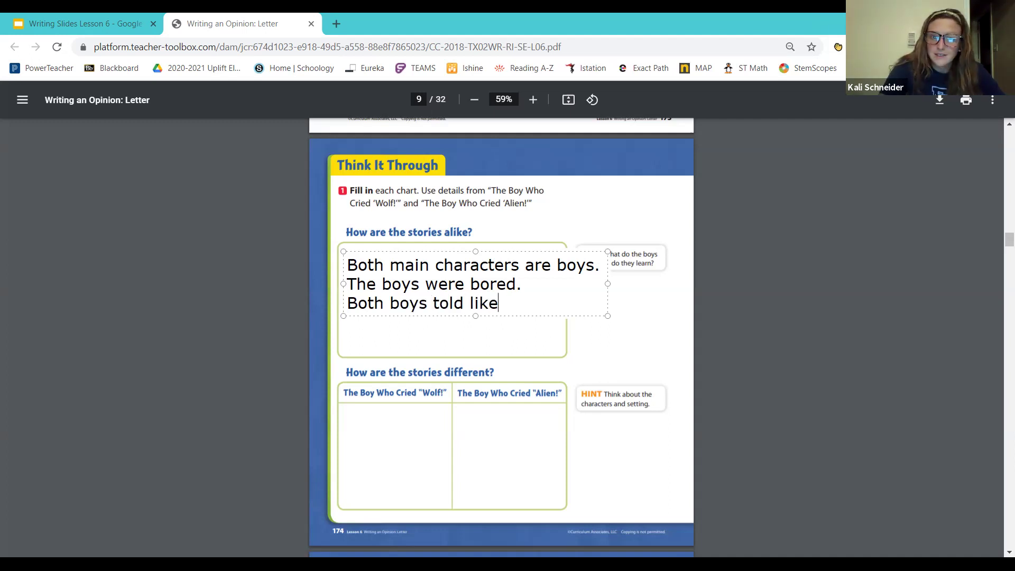
type("es an")
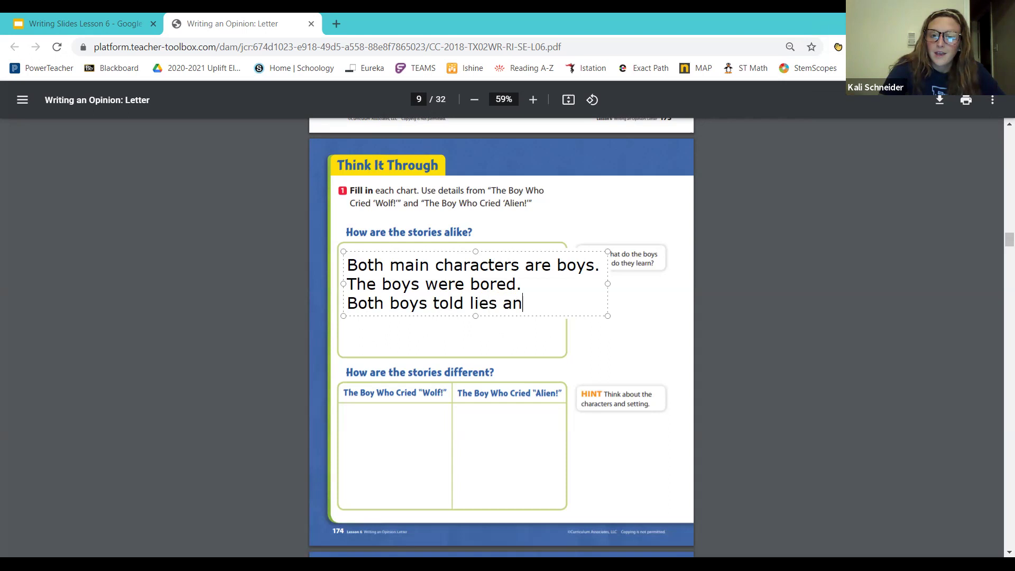
type("d thought it ")
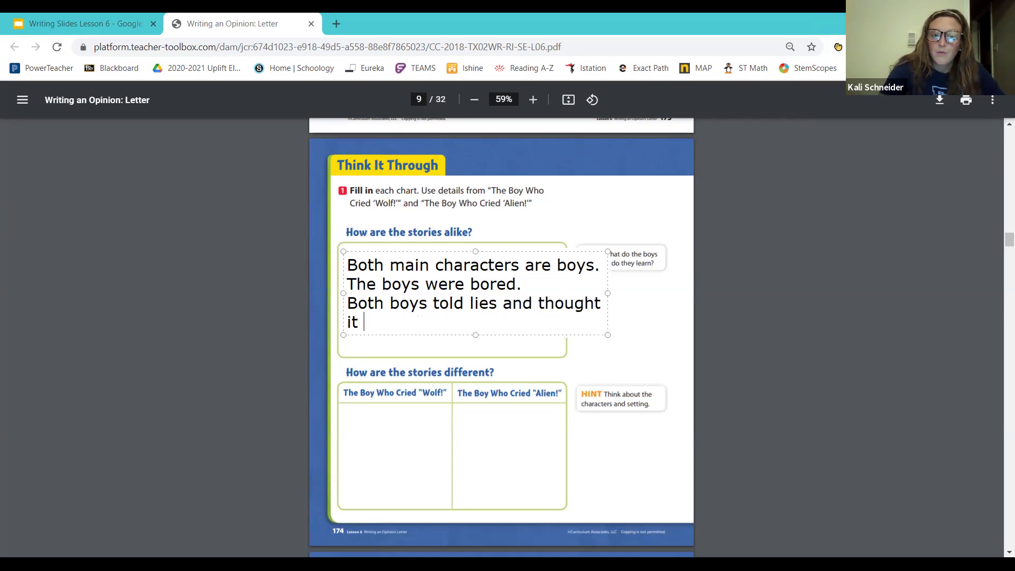
type("was funny.")
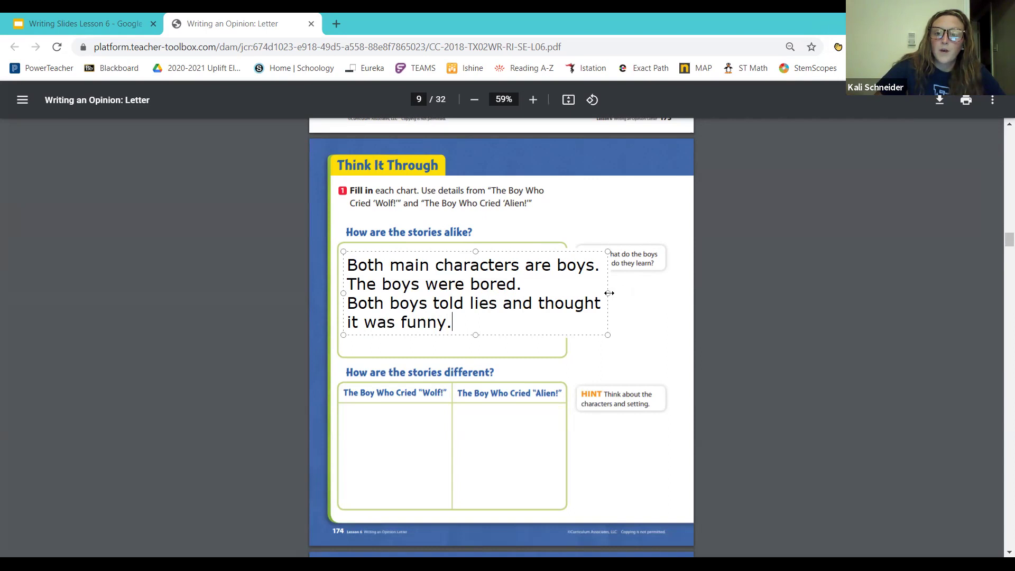
Step: Widen the text box and add the line 'Both lied twice.'
left_click_drag(609, 293, 718, 293)
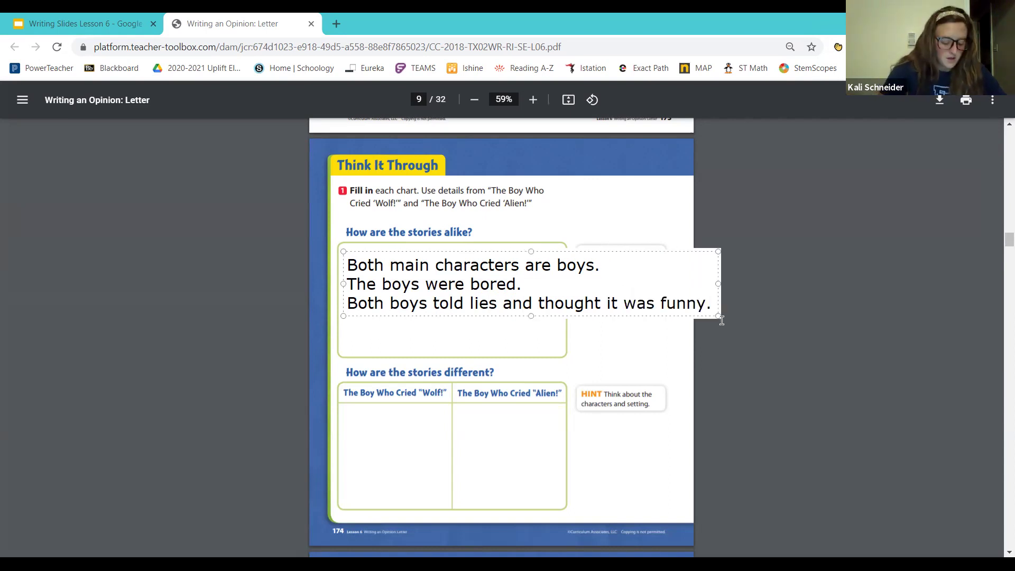
key("Return")
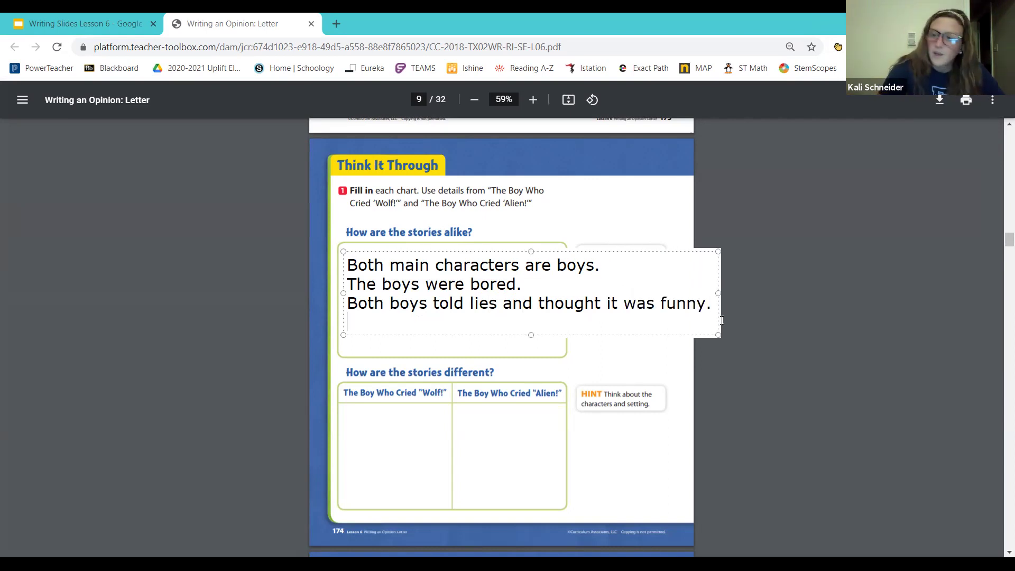
type("Bo")
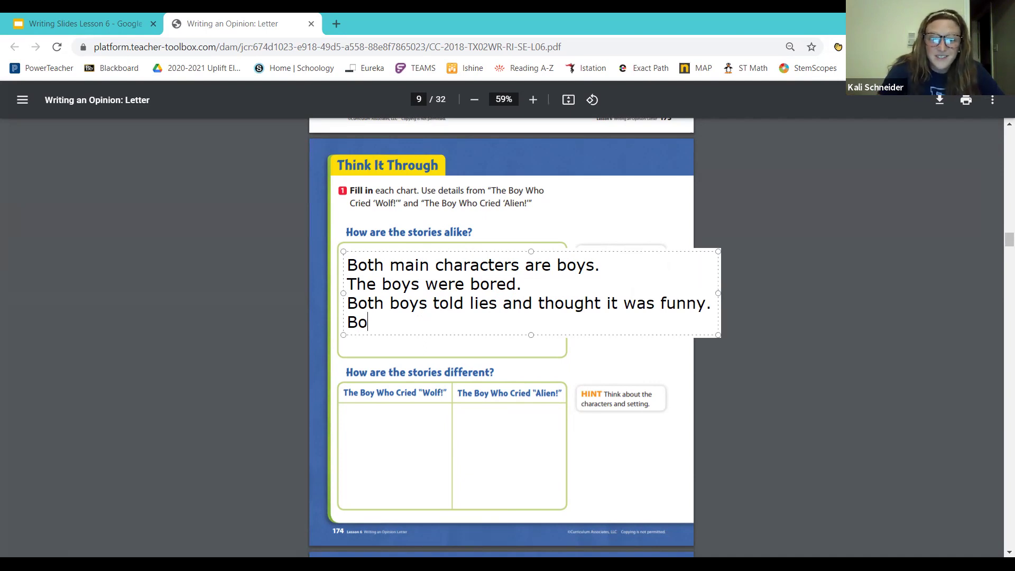
type("th lied tw")
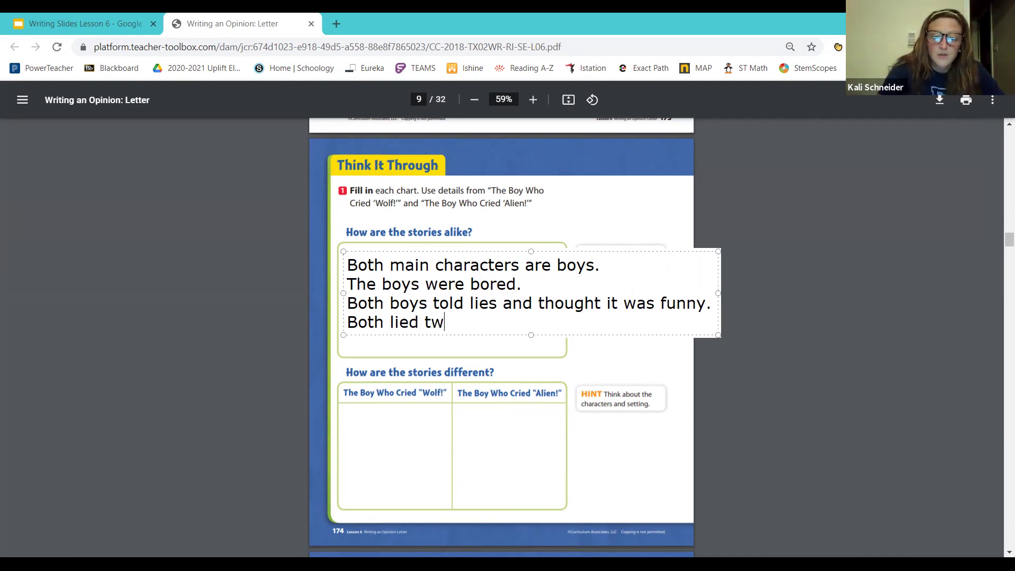
type("ice.")
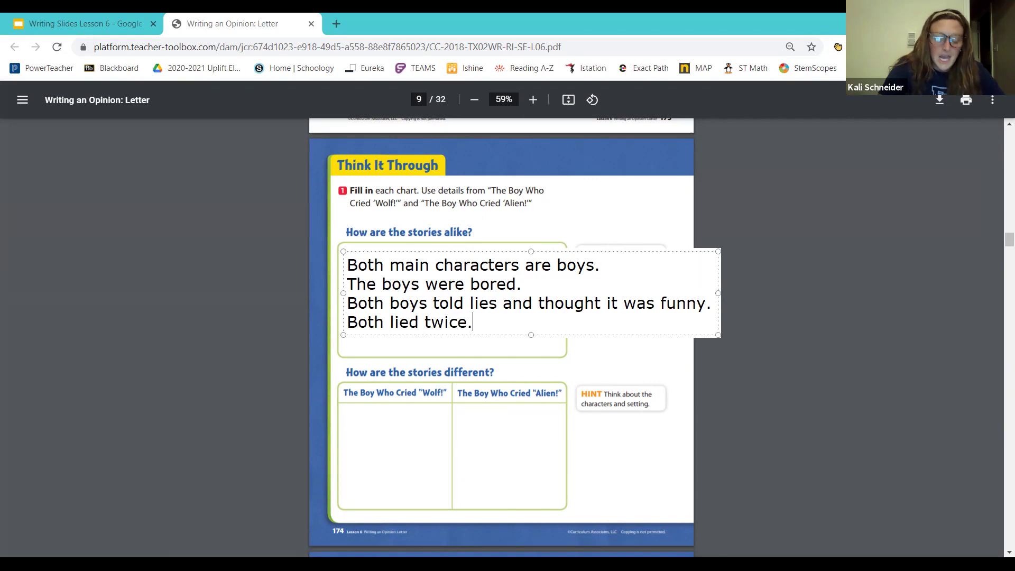
key("Return")
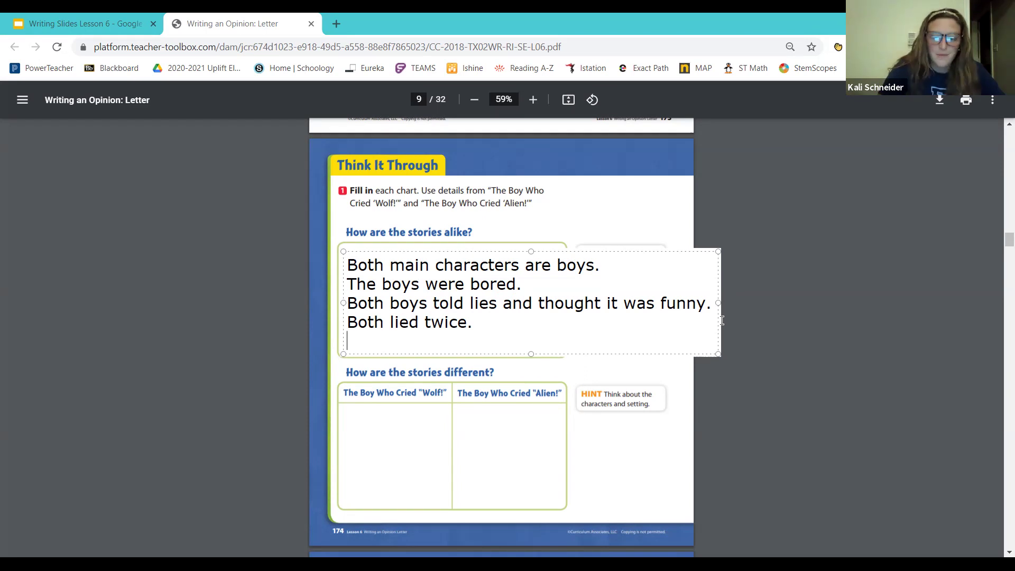
Step: Add the fifth line 'The boys tell the truth and no one believes them.'
type("The boys")
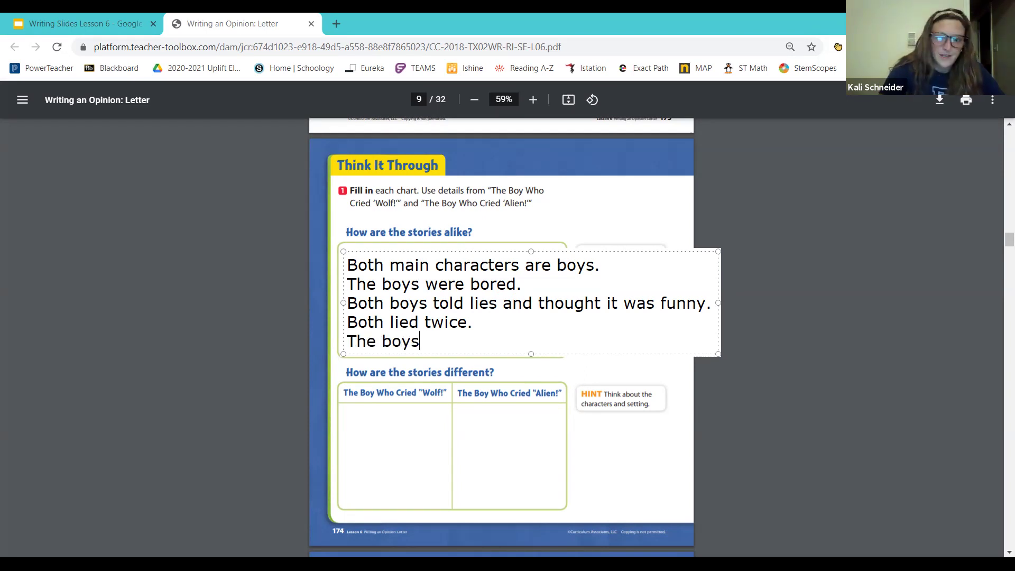
type(" tell t")
key("BackSpace")
key("BackSpace")
type("l the tr")
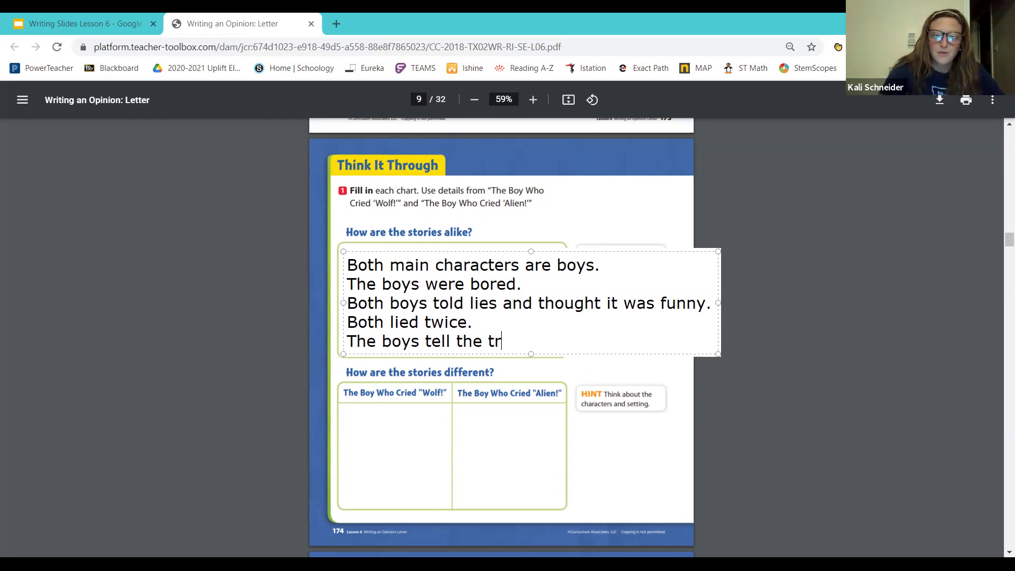
type("uth bu")
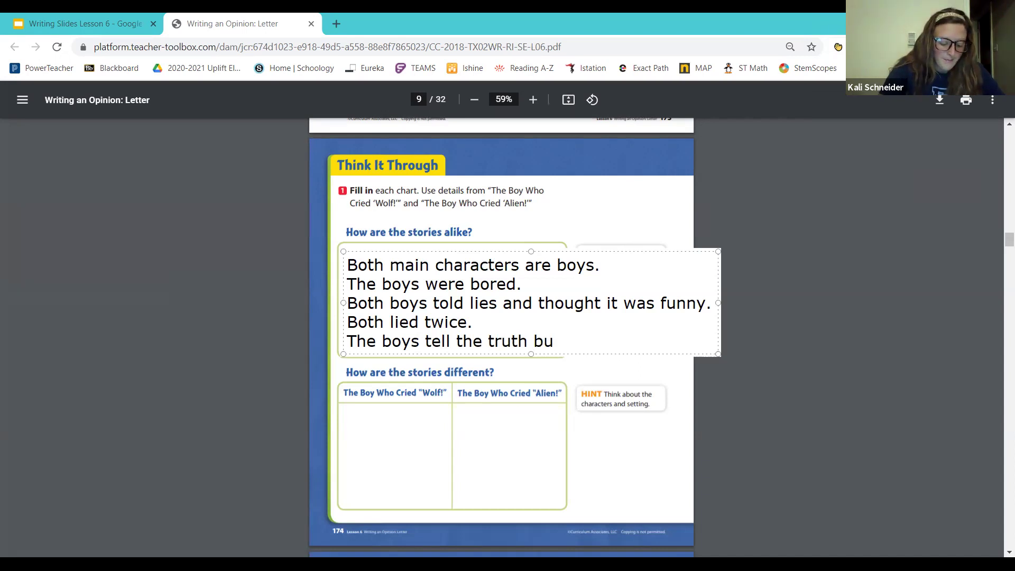
key("BackSpace")
key("BackSpace")
type("and no one be")
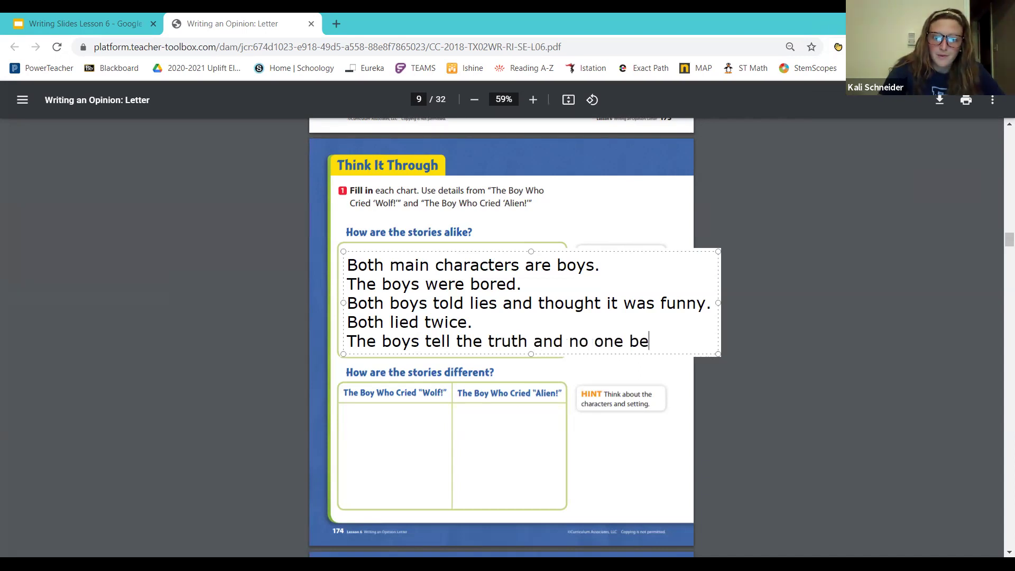
type("lieve")
key("BackSpace")
key("BackSpace")
type("eves ")
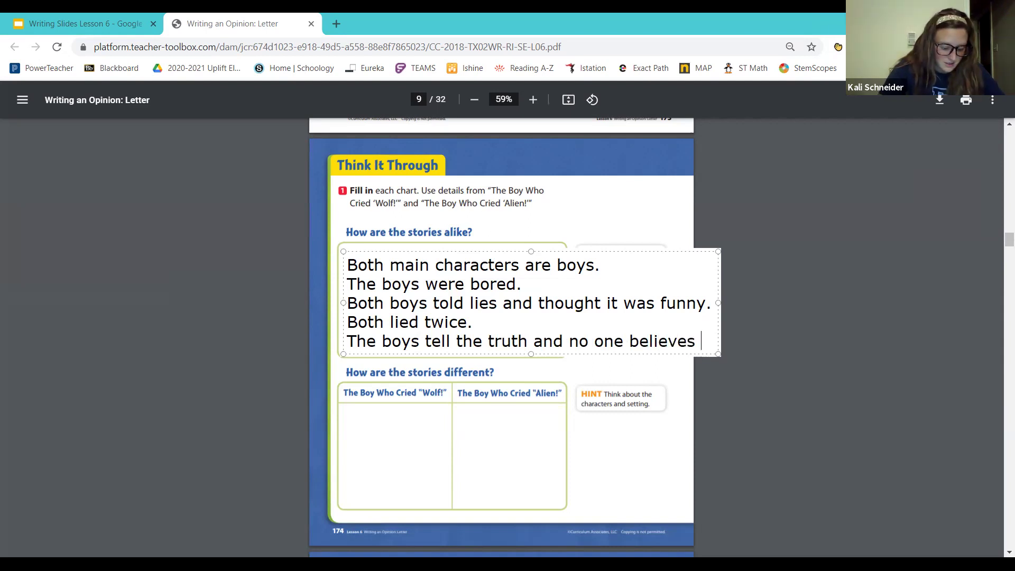
type("them.")
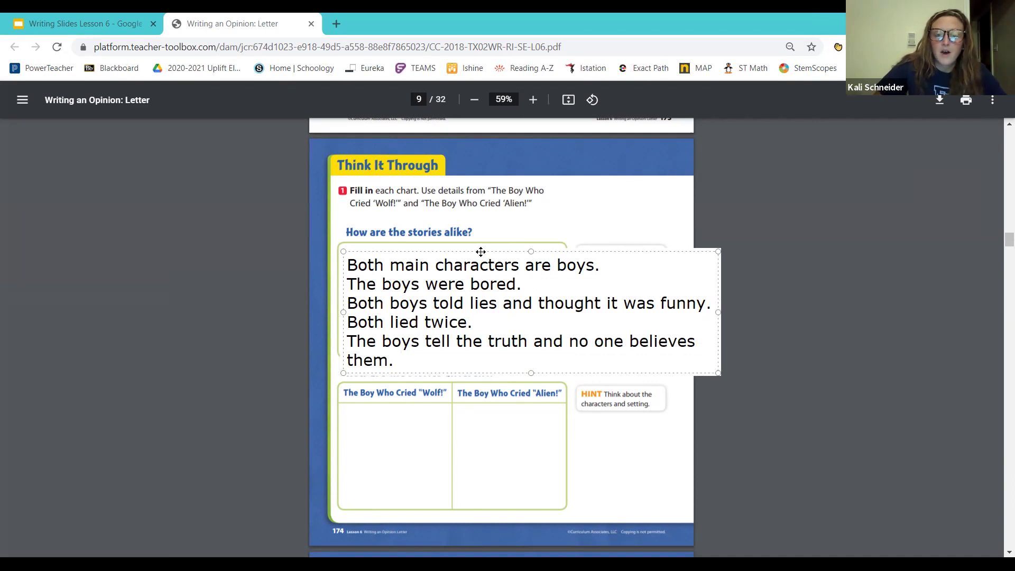
Step: Deselect the similarities text box to commit the five sentences
left_click(561, 196)
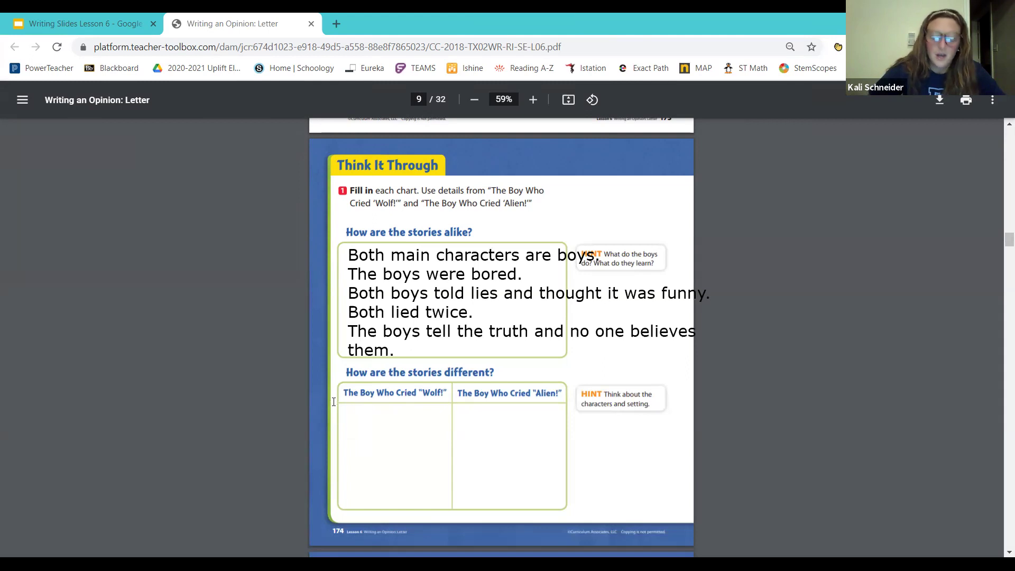
Step: Start a Wolf column text box with 'Written in paragraphs' and 'Setting was a farm'
left_click(292, 417)
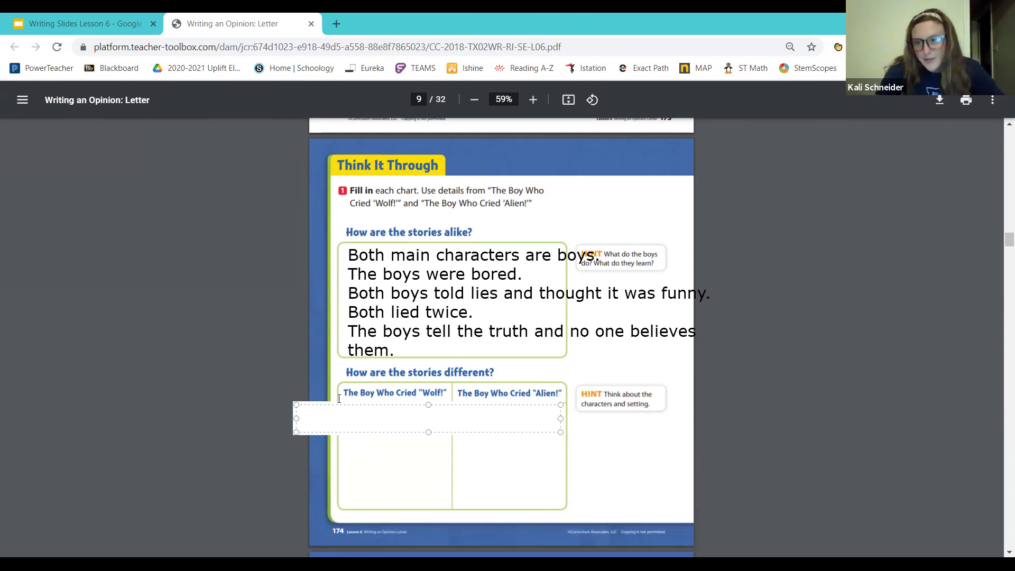
type("Wri")
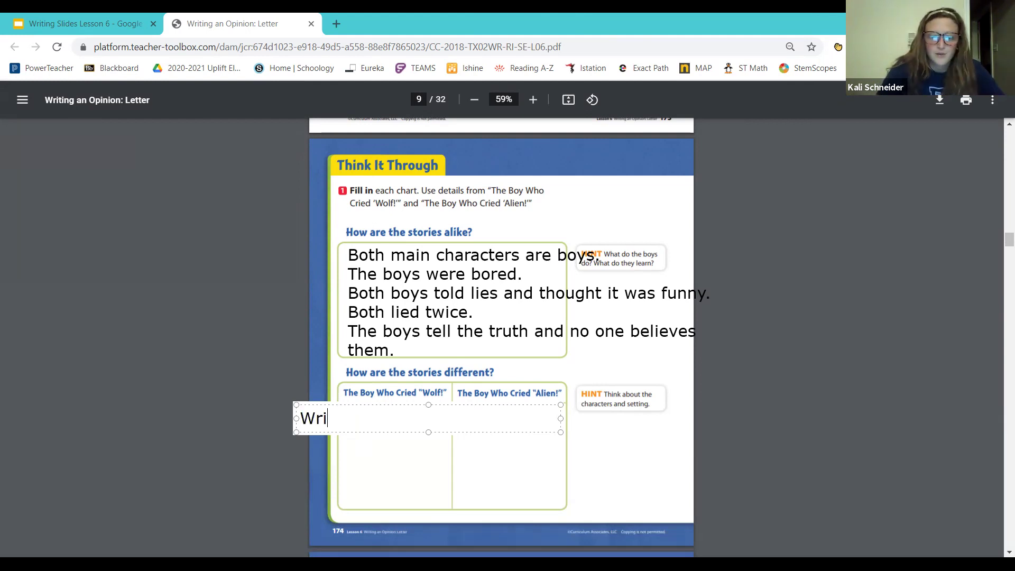
type("tten in paragraphs")
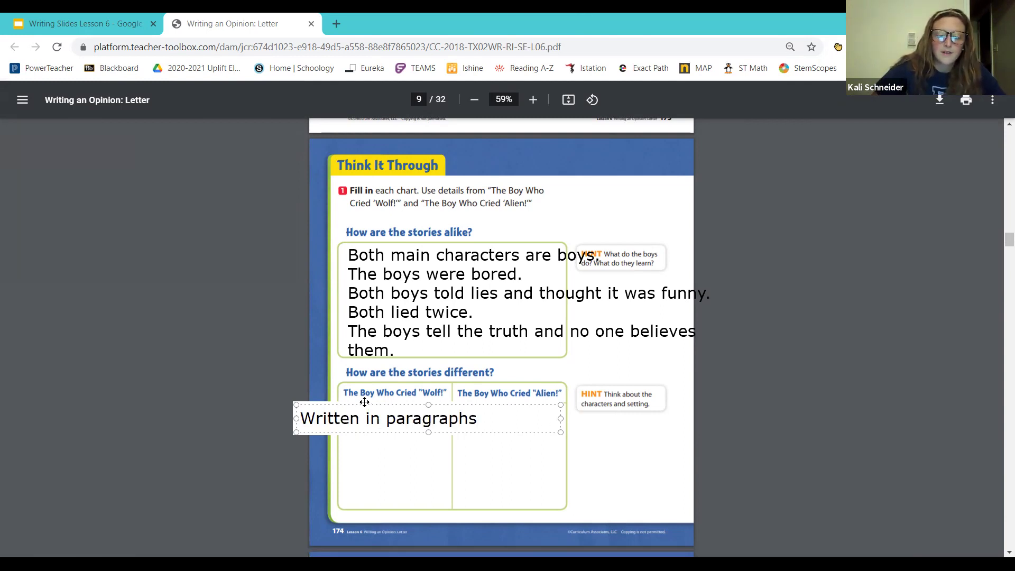
left_click_drag(365, 402, 324, 401)
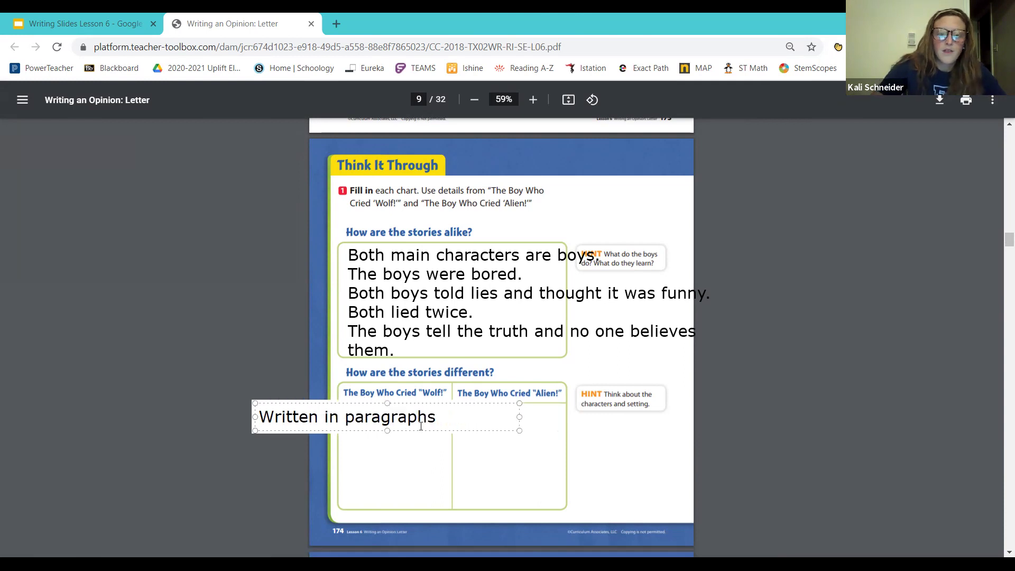
key("Return")
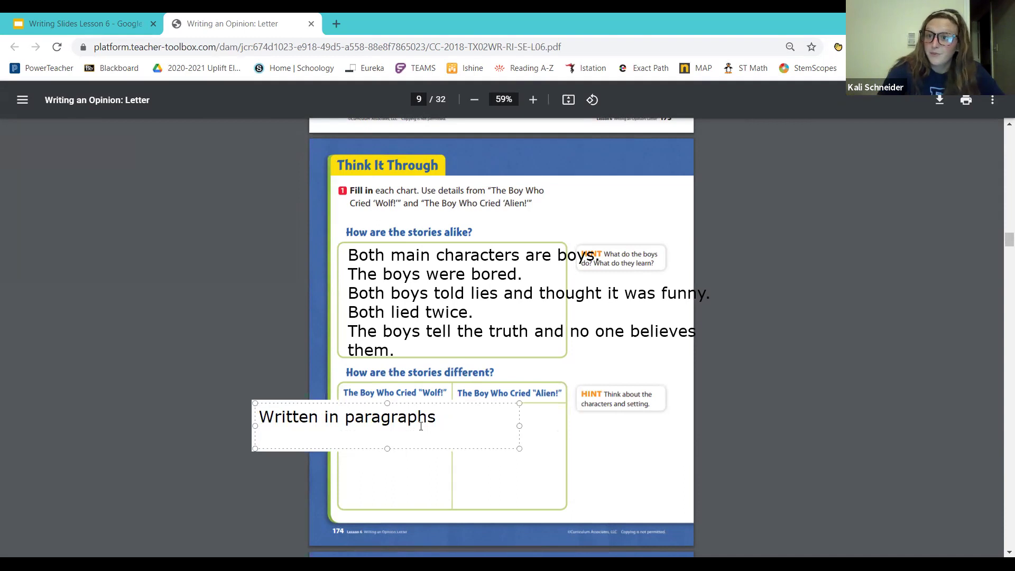
type("Setting was a")
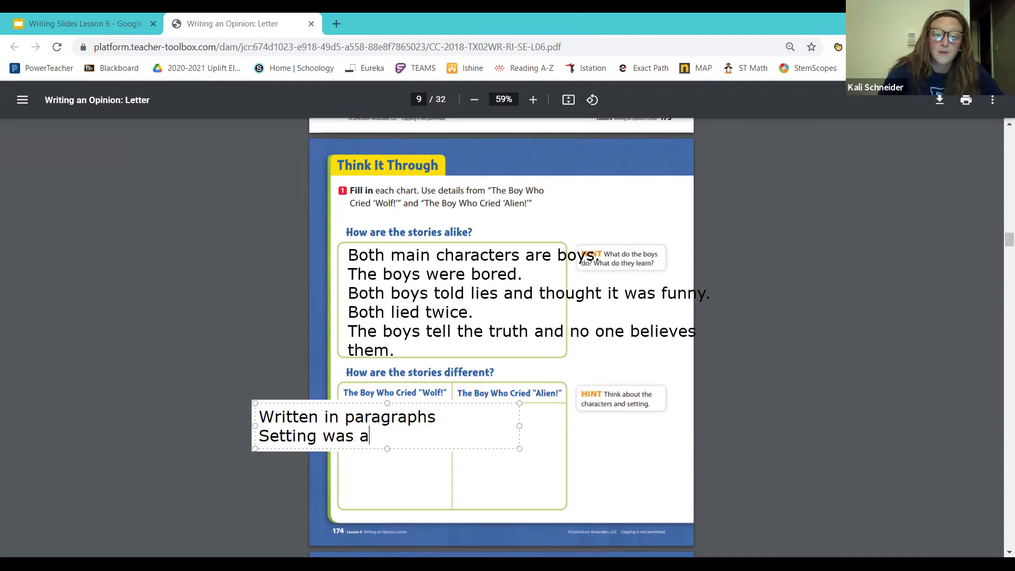
type(" fe")
key("BackSpace")
type("ar")
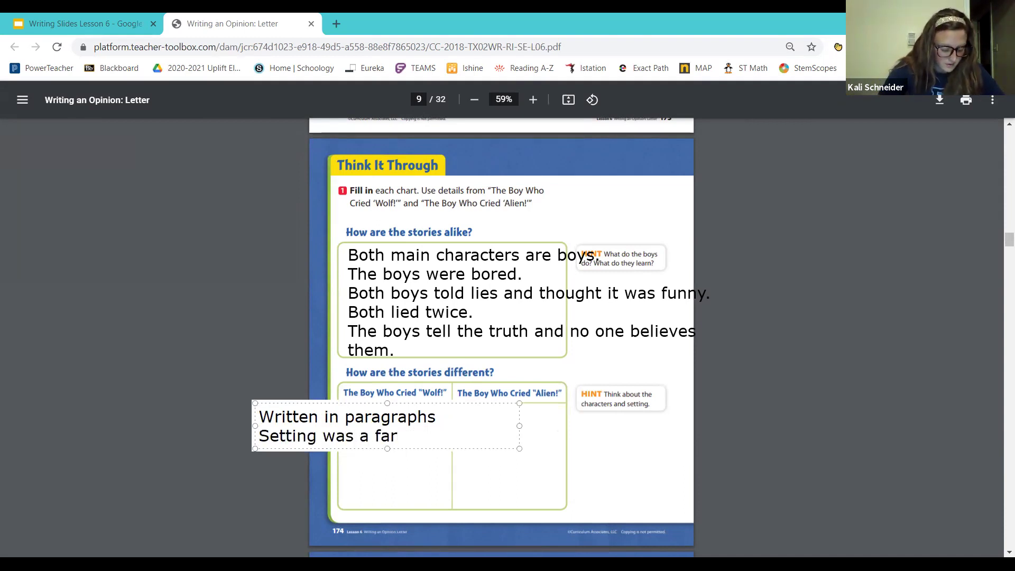
type("m")
Step: Add the lines 'boy tricked village people' and 'he lied about a wolf.'
key("Return")
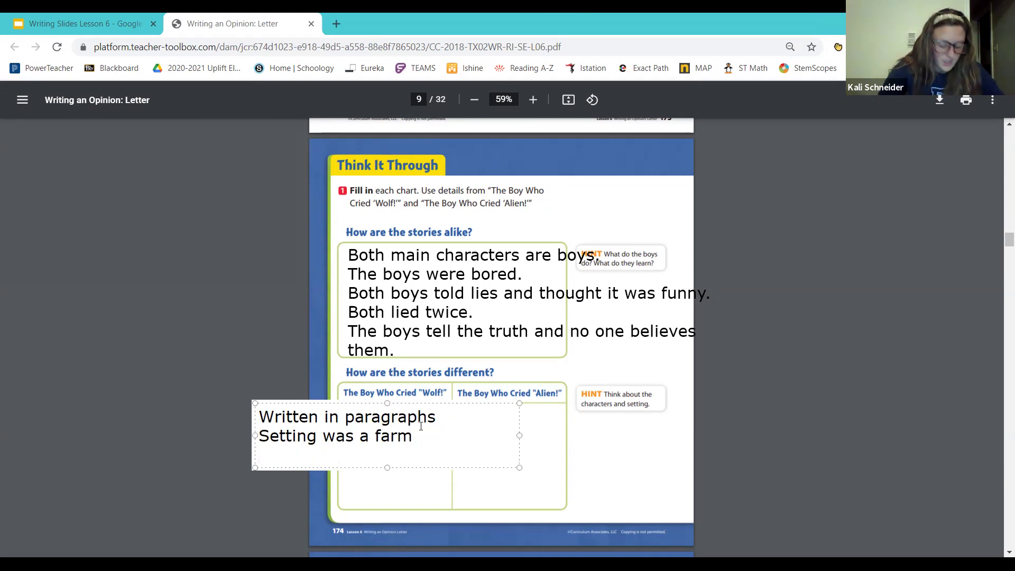
type("boy ")
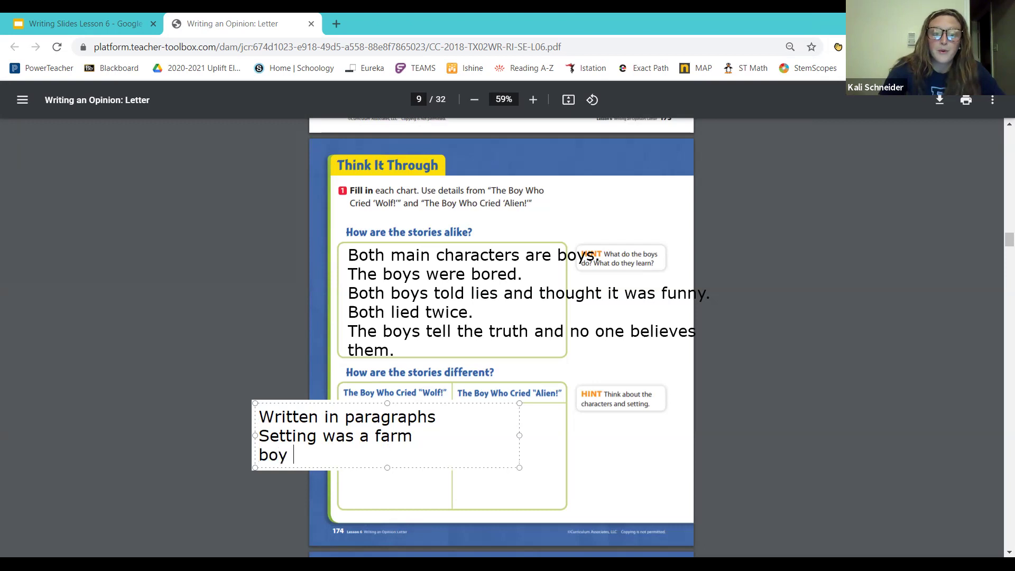
type("tricked village people")
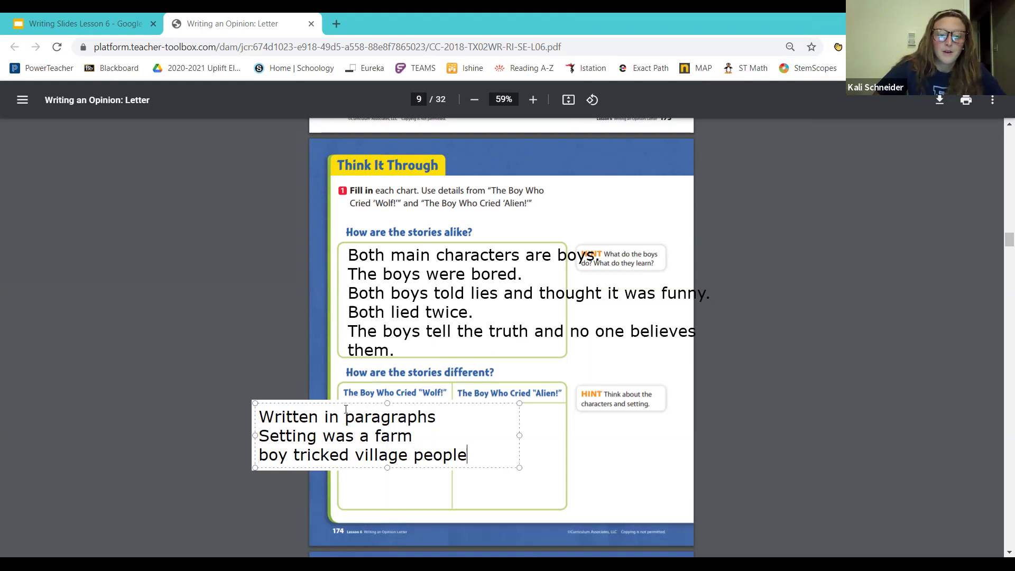
left_click_drag(335, 405, 322, 411)
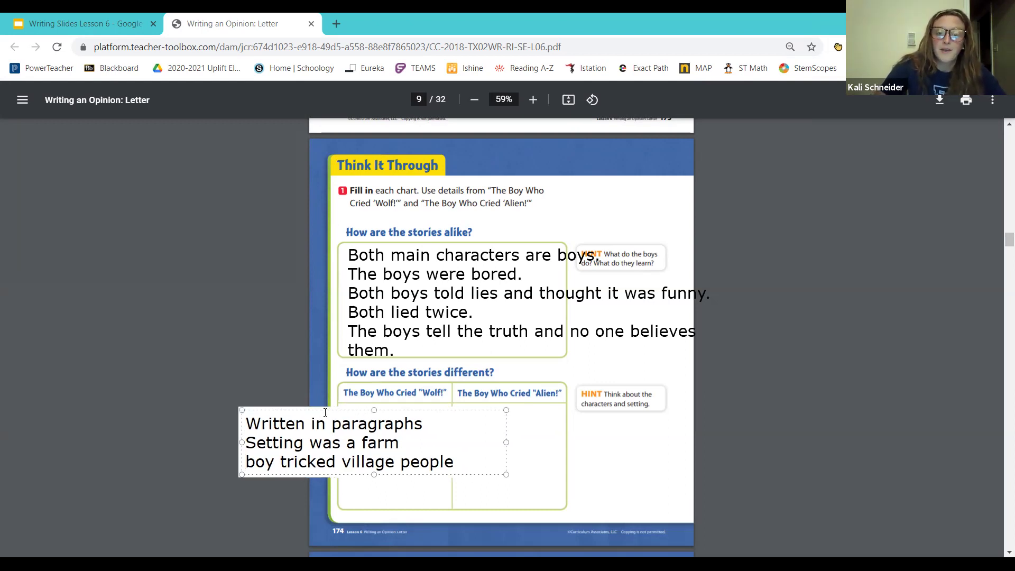
key("Return")
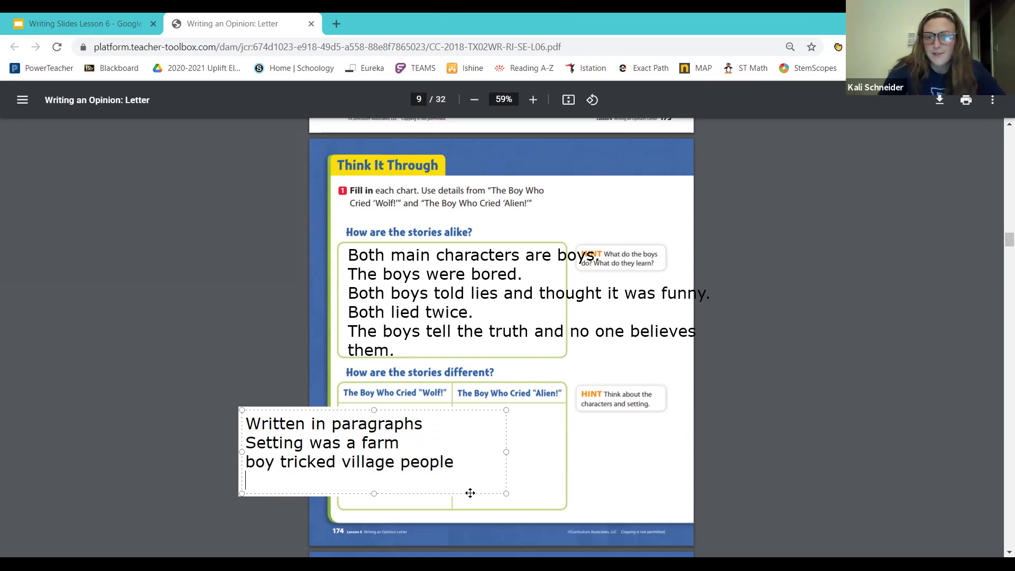
type("he lik")
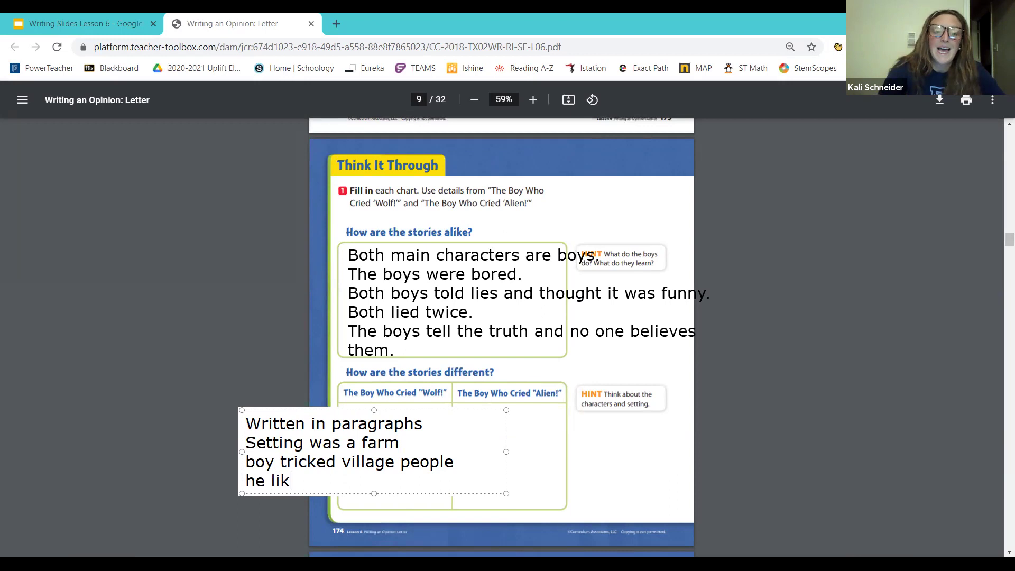
key("BackSpace")
type("ed about a wor")
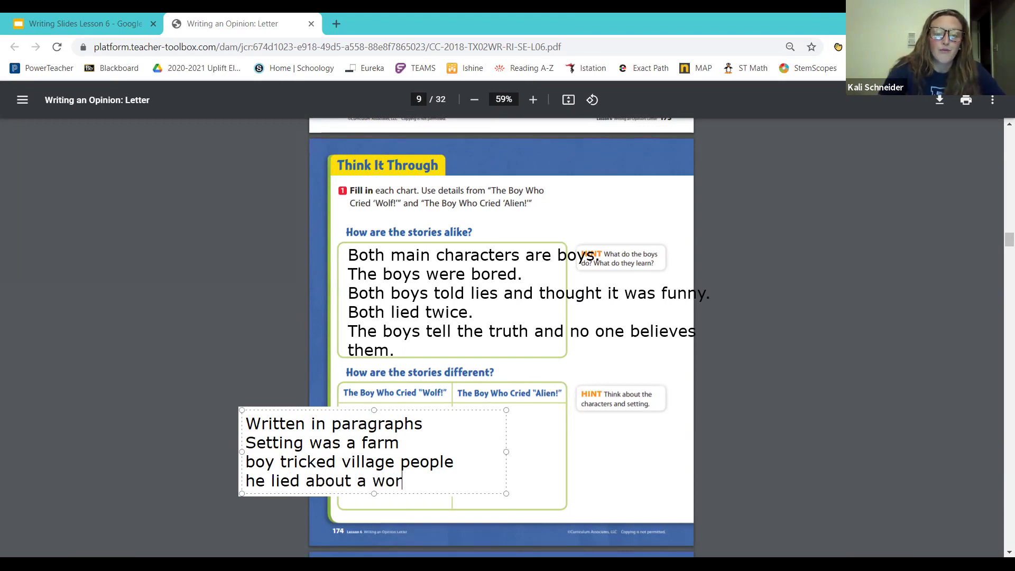
key("BackSpace")
type("lf.")
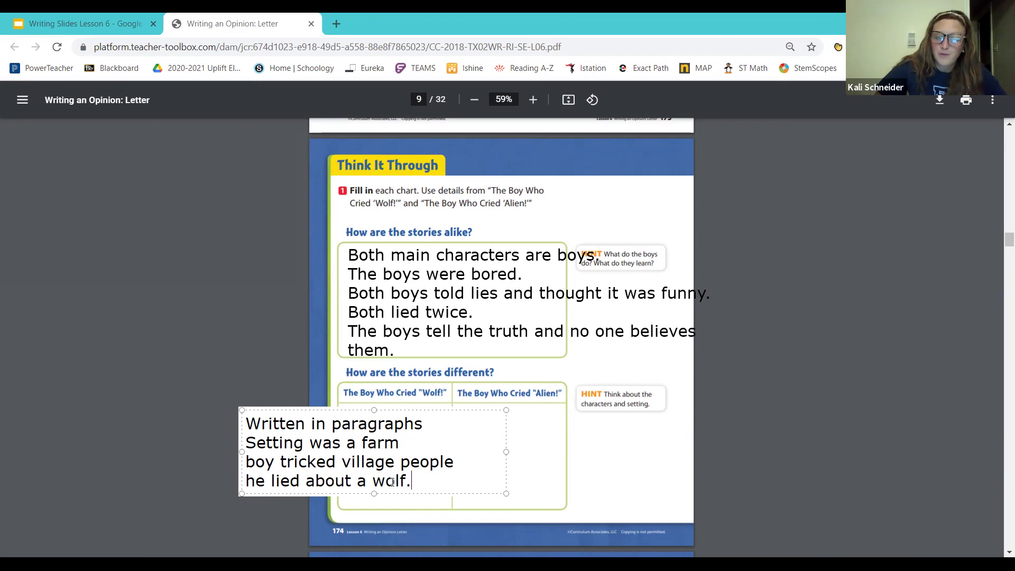
Step: Capitalise 'He' on the last Wolf line and commit the text box
left_click(262, 480)
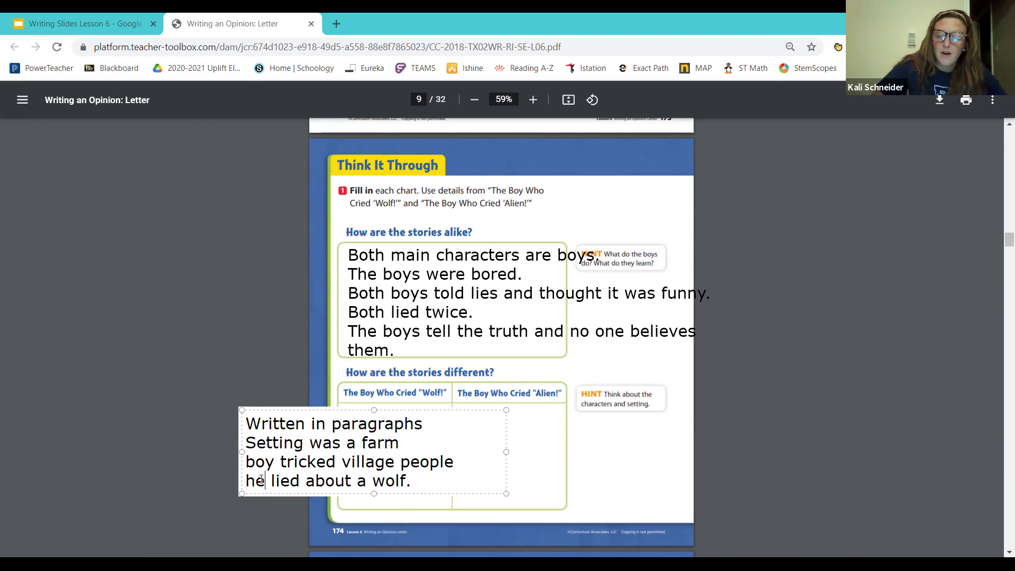
key("Left")
key("BackSpace")
type("H")
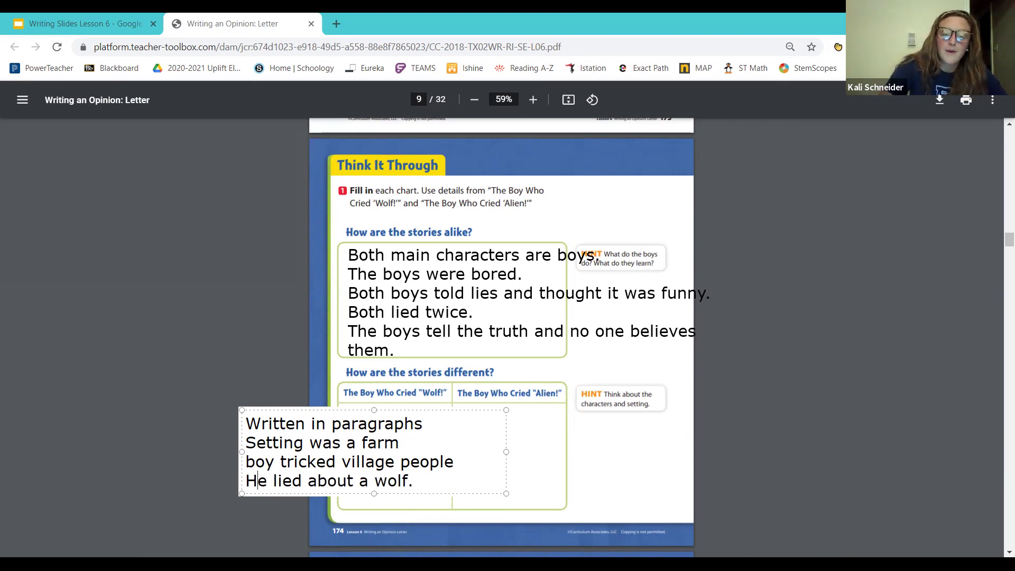
left_click(553, 453)
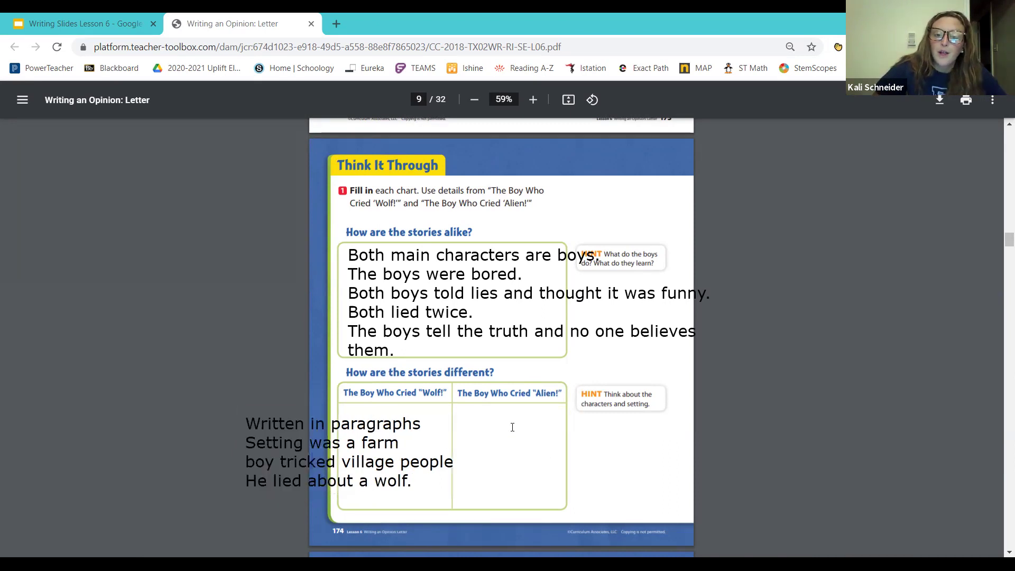
Step: Start an Alien column text box with 'The story was told in pictures.' and 'Setting is an apartment in a city.'
left_click(494, 401)
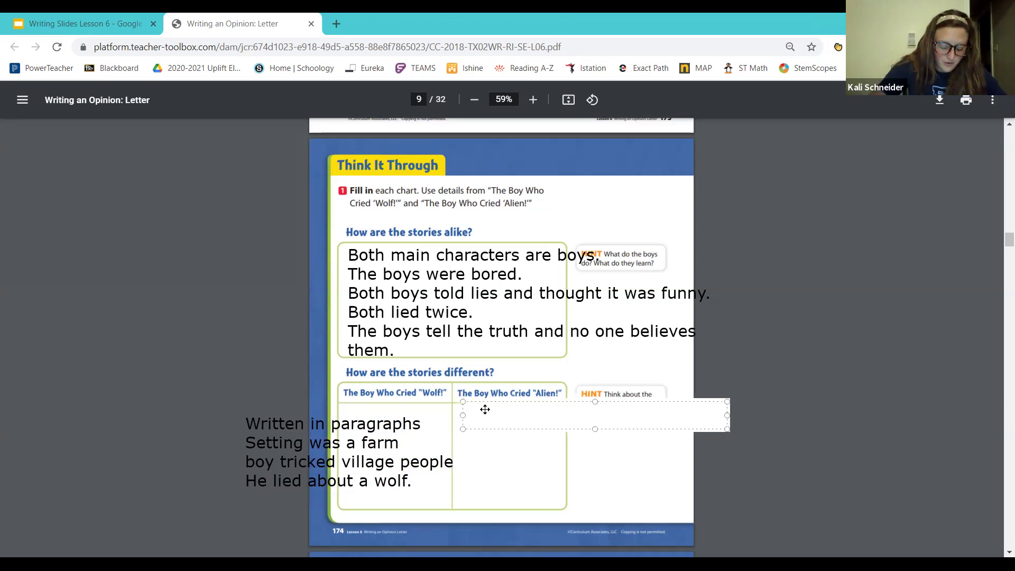
left_click_drag(494, 402, 485, 410)
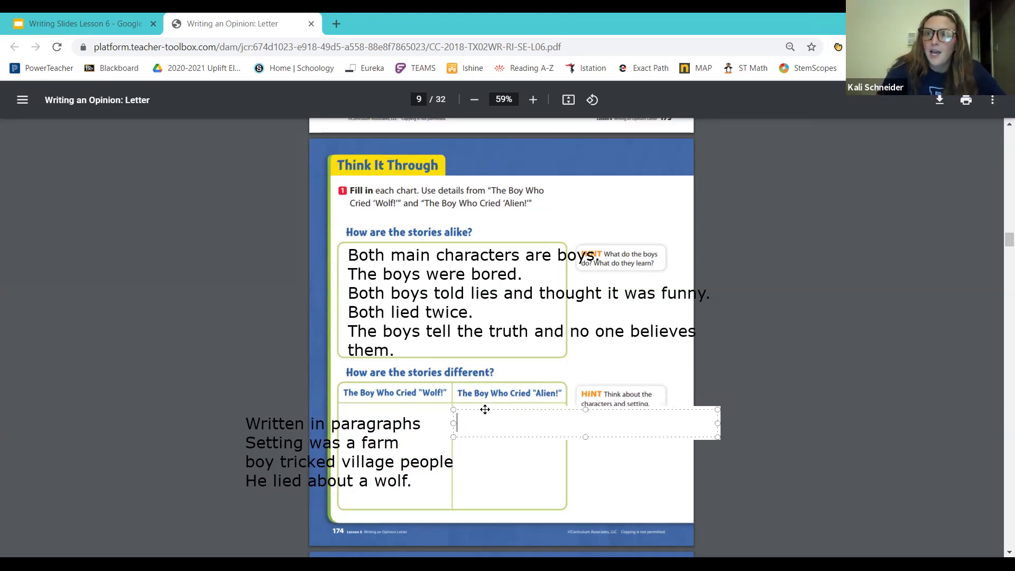
type("The ")
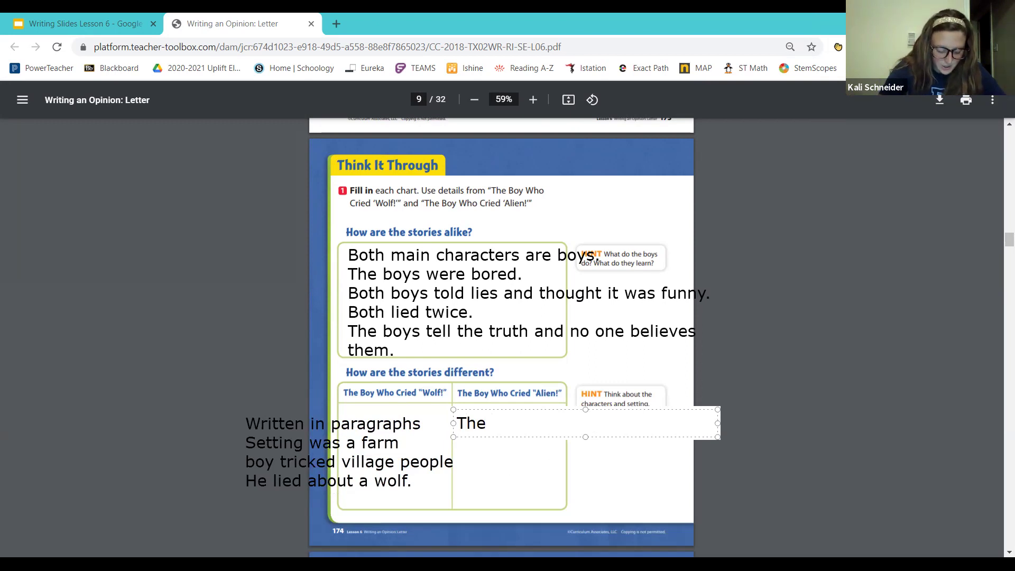
type("story")
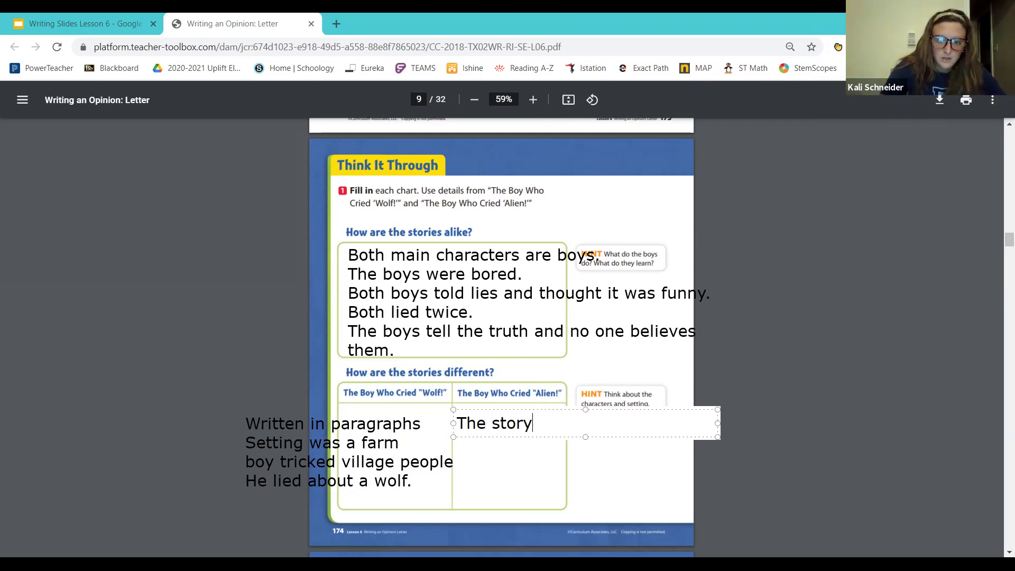
type(" was told in p")
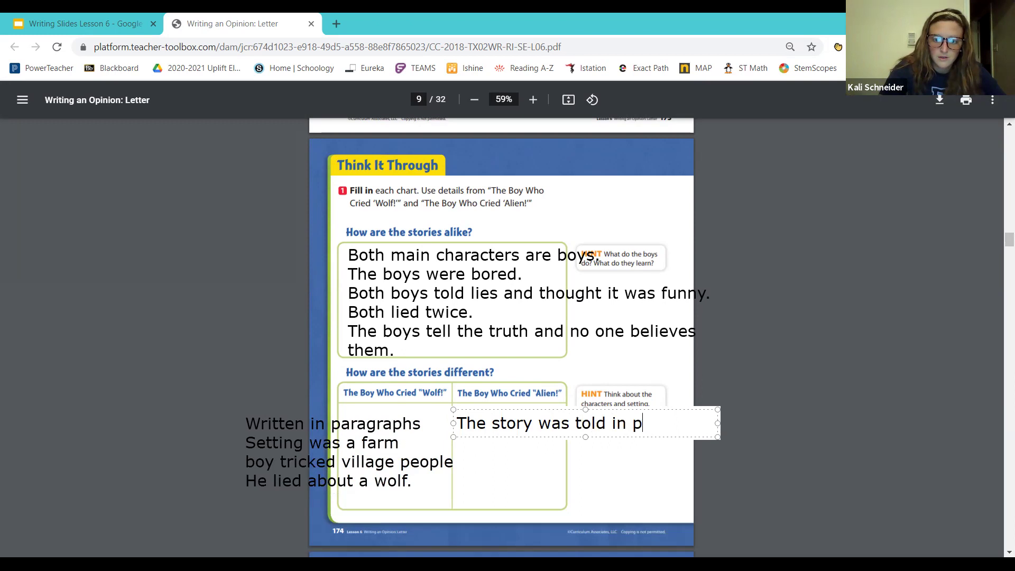
type("ictures.")
key("Return")
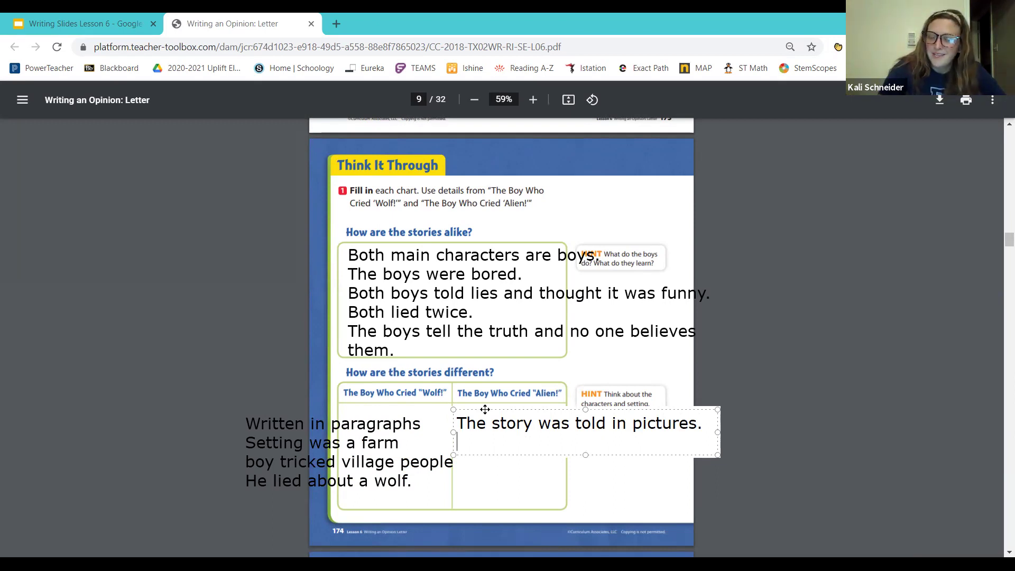
type("Settin")
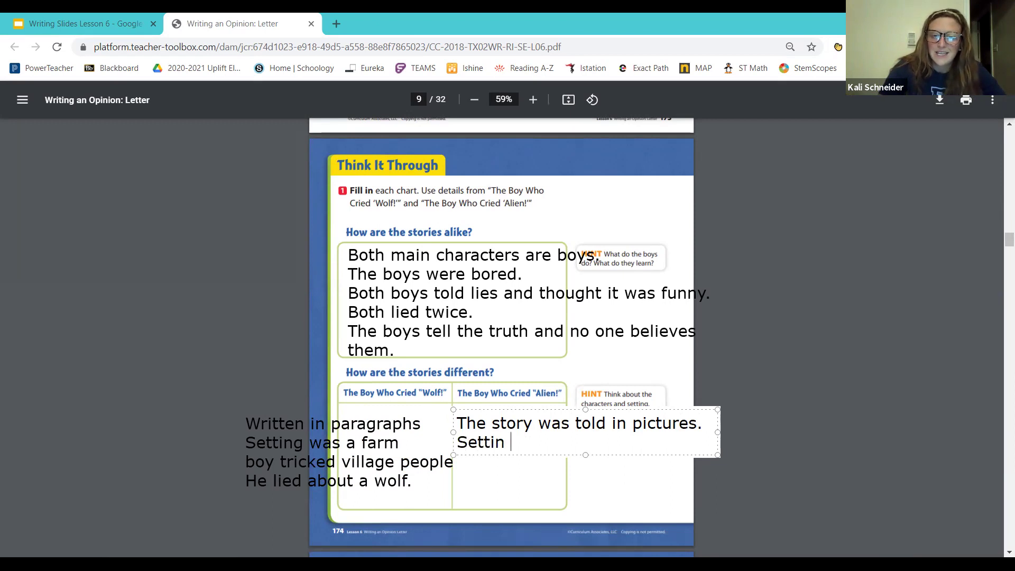
type("g is an aparemtn")
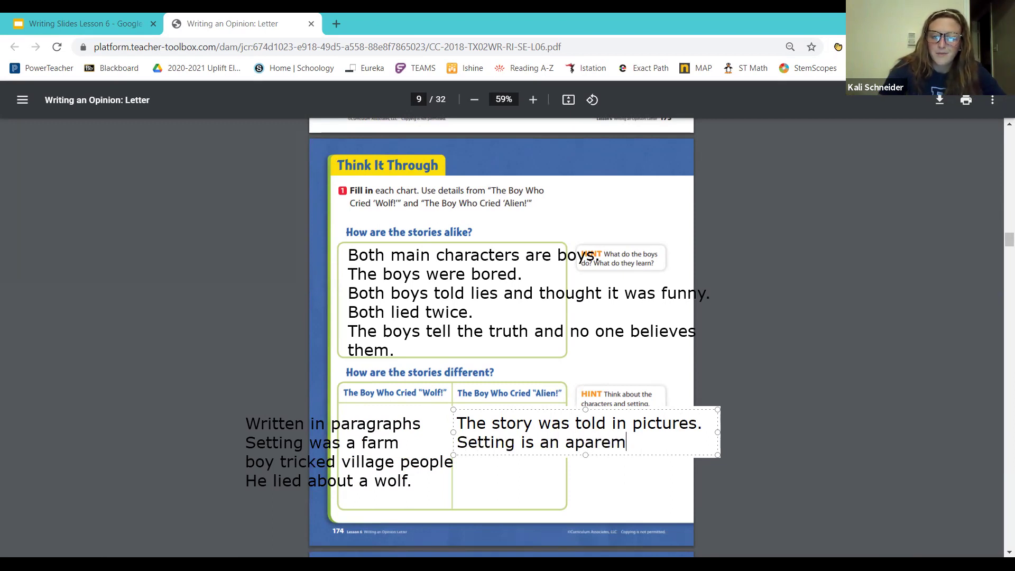
key("BackSpace")
key("BackSpace")
key("BackSpace")
key("BackSpace")
key("BackSpace")
type("tment in a city.")
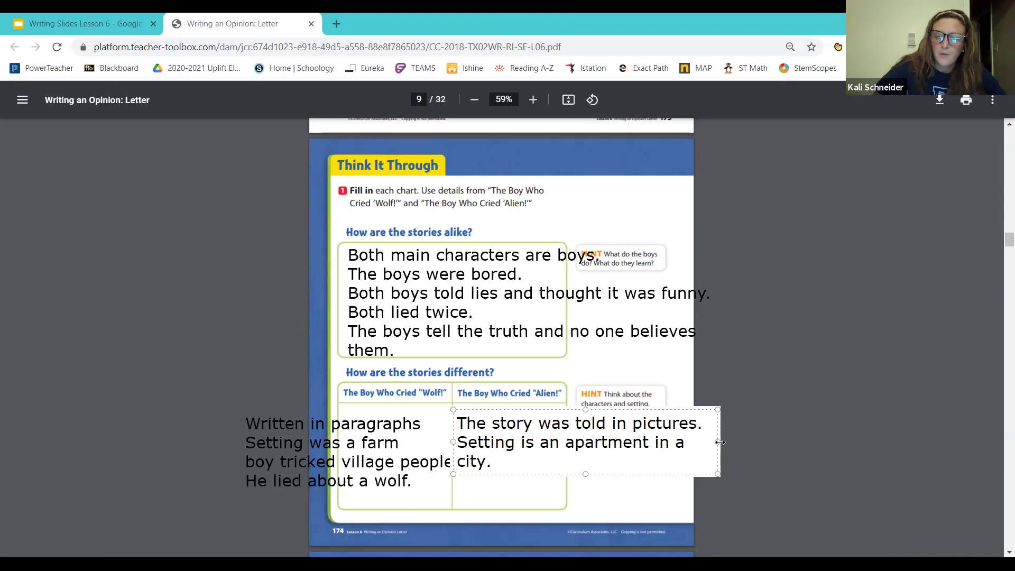
left_click_drag(720, 442, 743, 442)
Step: Add 'The boy tricked his parents.' and 'He lied about an alien.', then commit
key("Return")
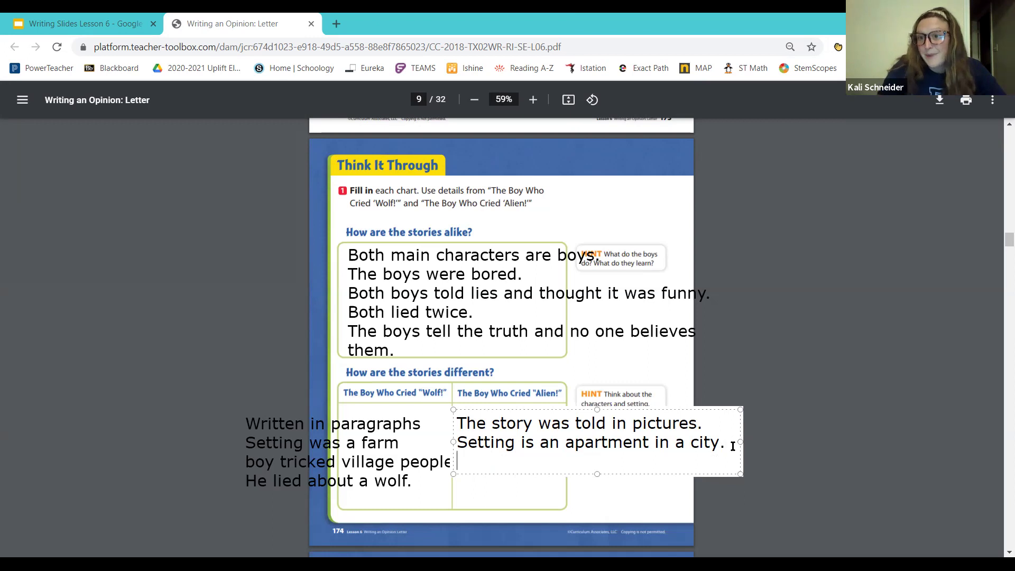
type("The boy t")
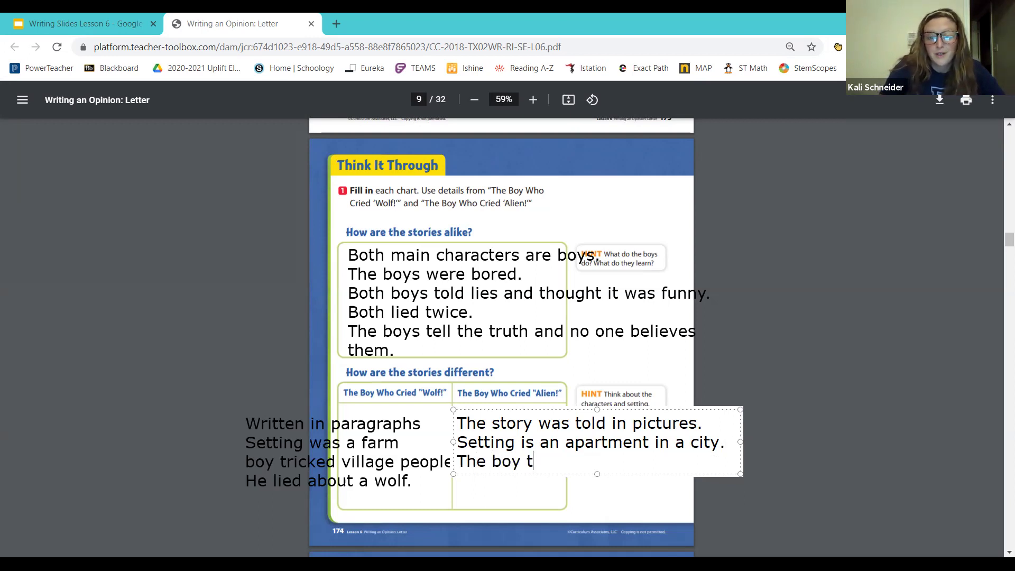
type("ricked his parents.")
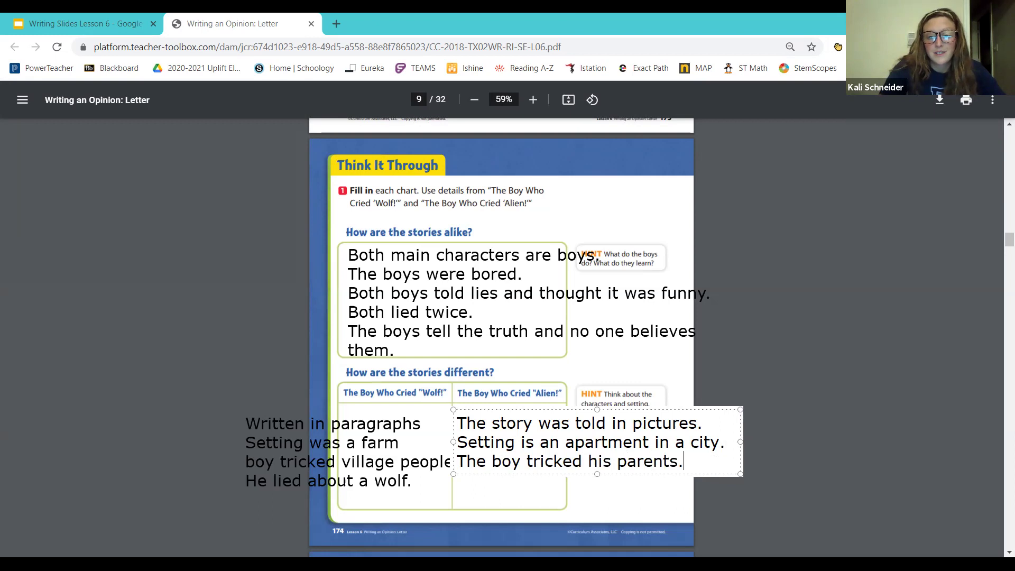
key("Return")
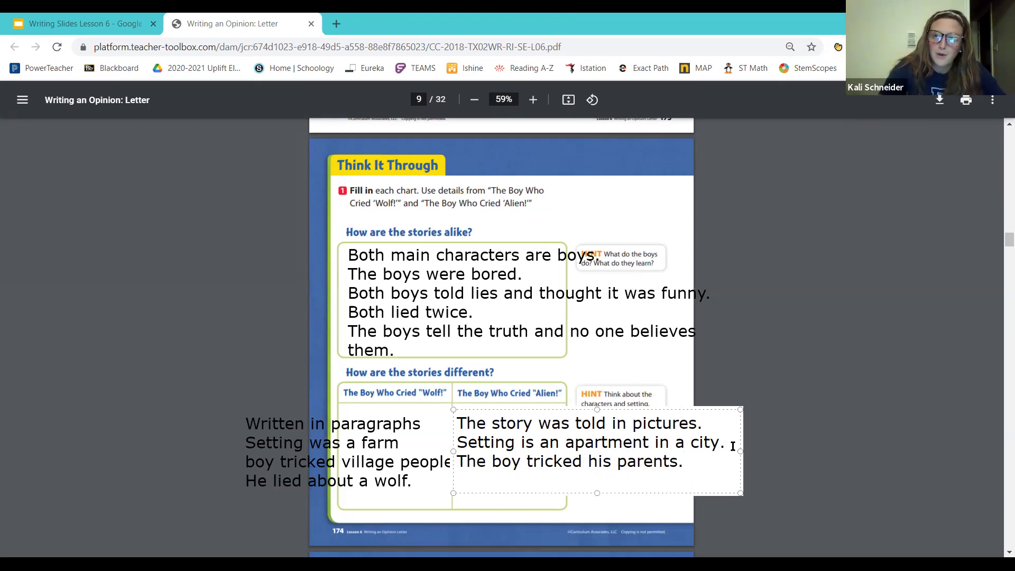
type("He lie")
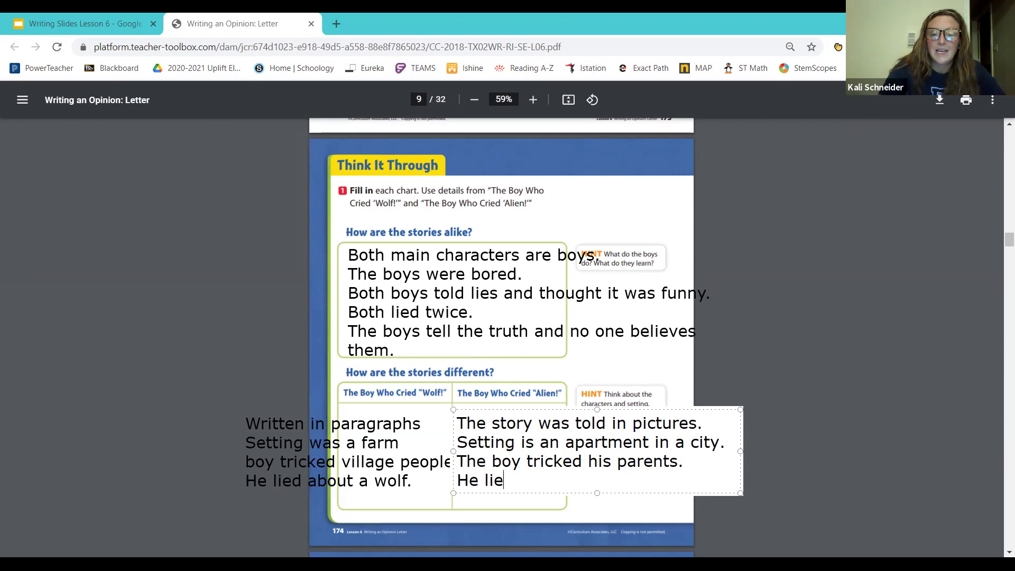
type("d about an alii")
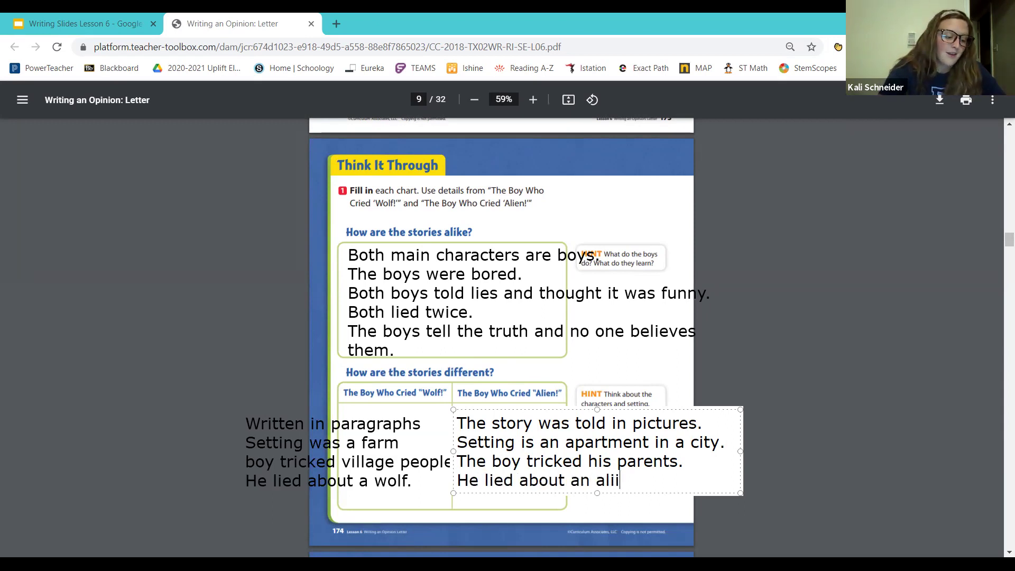
key("BackSpace")
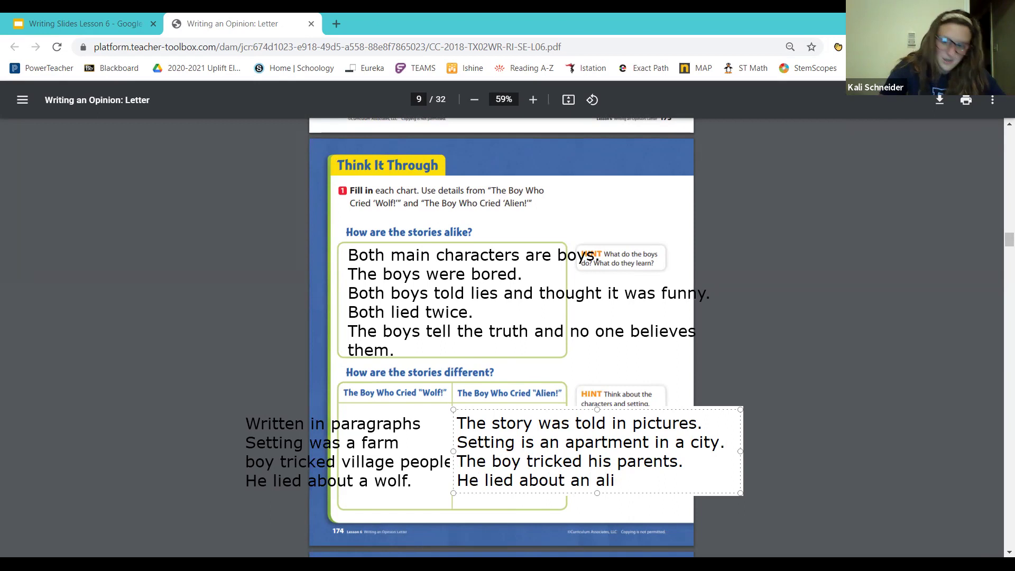
type("en.")
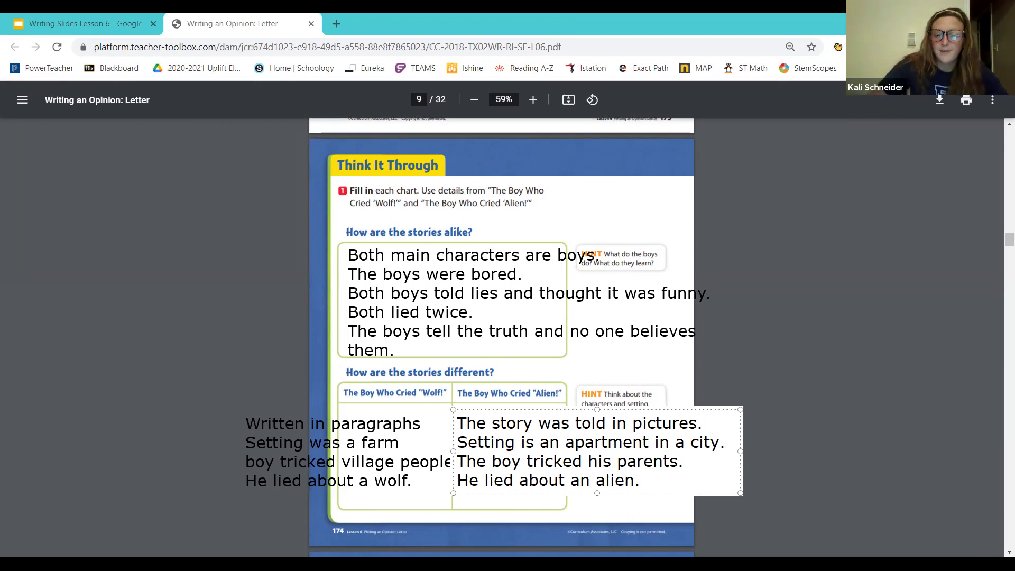
left_click(854, 338)
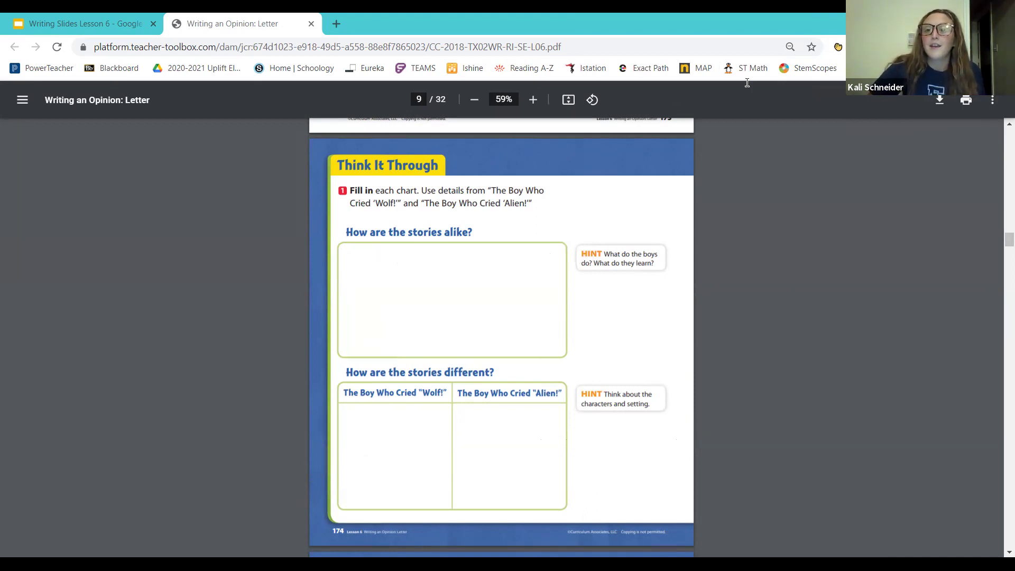
Step: Scroll down to page 10 to show questions 2 and 3
scroll(704, 206, "down", 7)
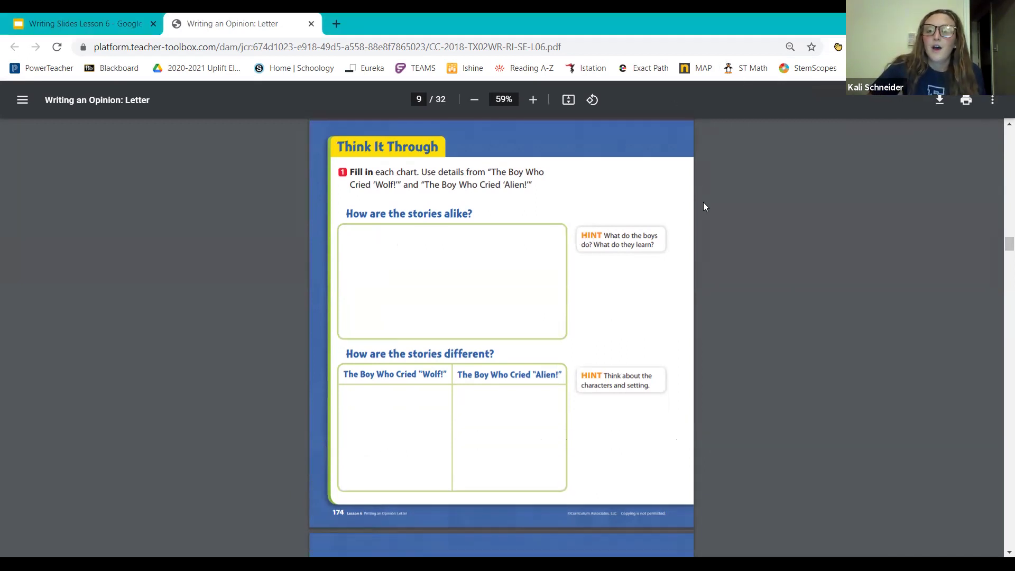
scroll(704, 206, "down", 1)
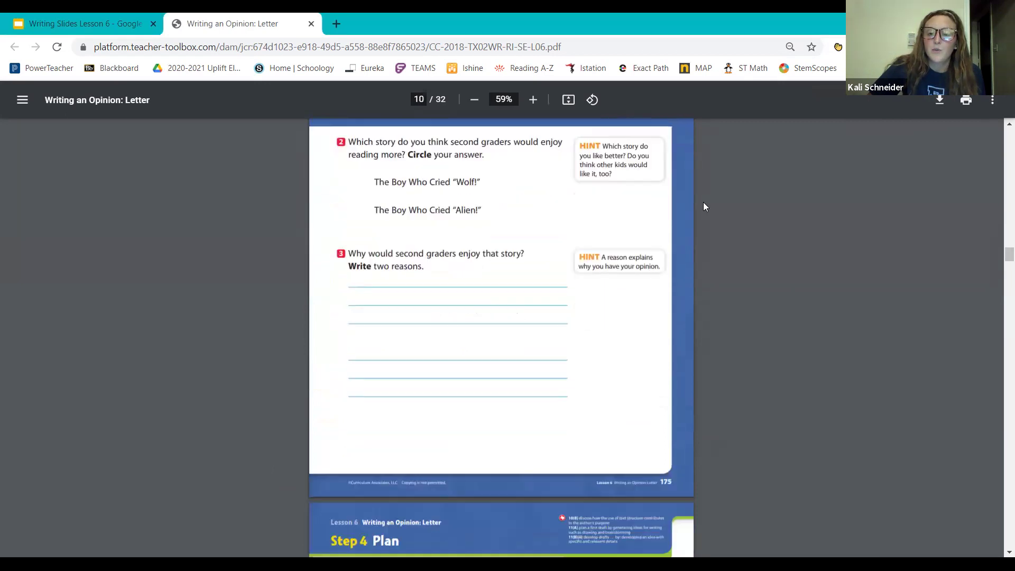
scroll(703, 206, "up", 1)
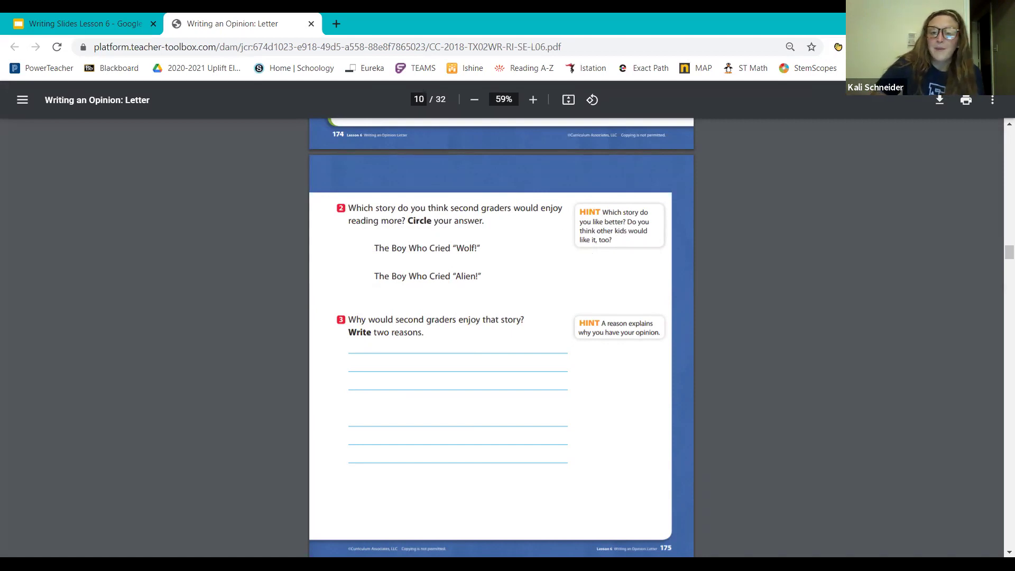
Step: Circle The Boy Who Cried "Alien!" with the pen as question 2's answer
mouse_move(518, 271)
left_mouse_down()
mouse_move(521, 283)
mouse_move(520, 271)
mouse_move(510, 282)
left_mouse_up()
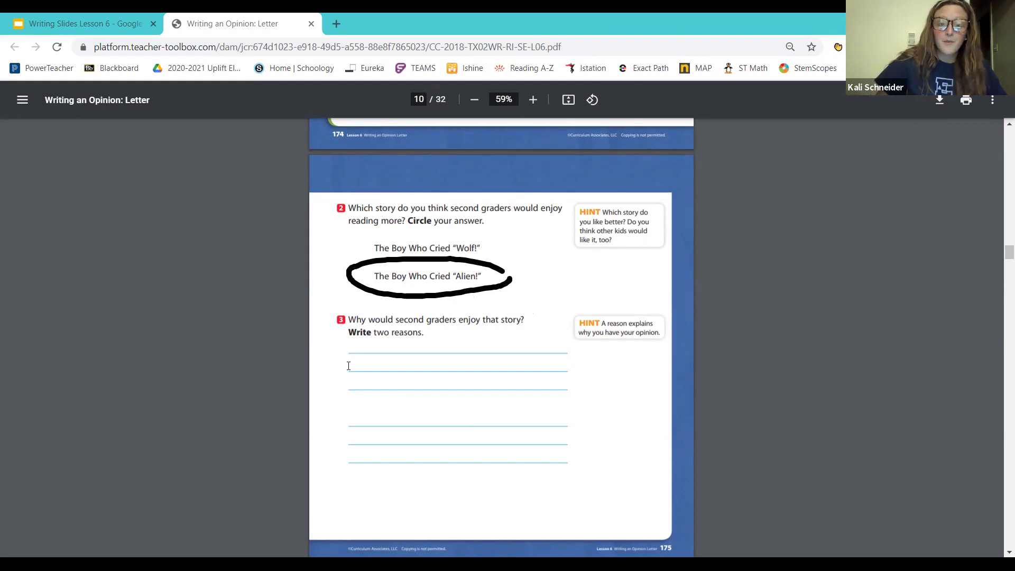
Step: Write 'The pictures make the story exciting.' as question 3's first reason and begin a lower text box
left_click(464, 331)
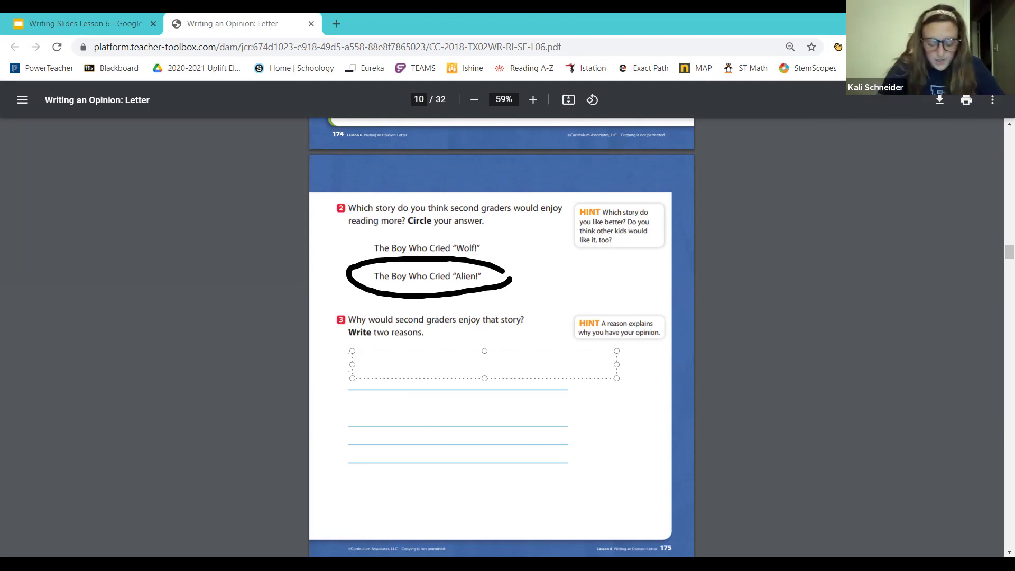
type("The pic")
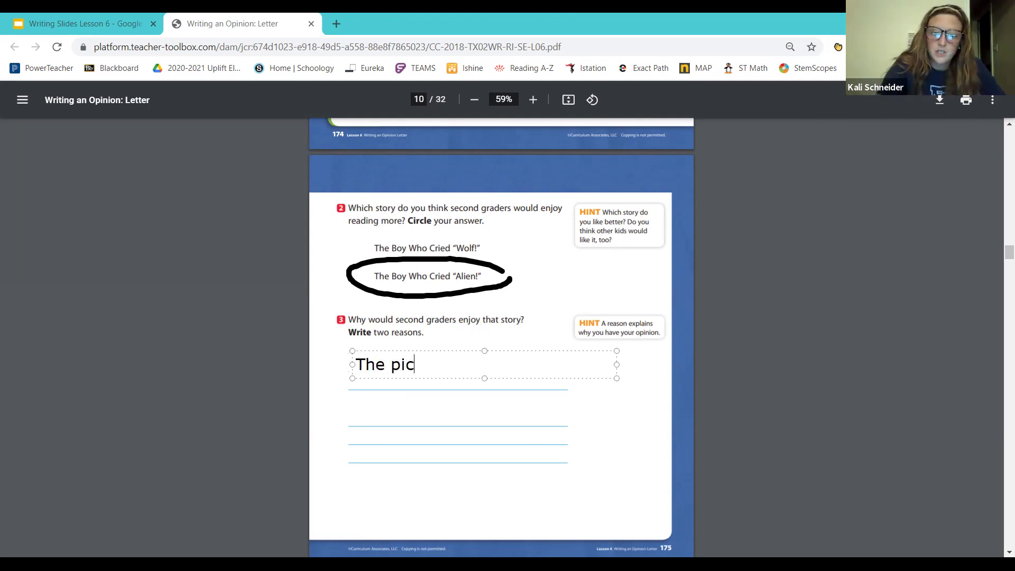
type("tures")
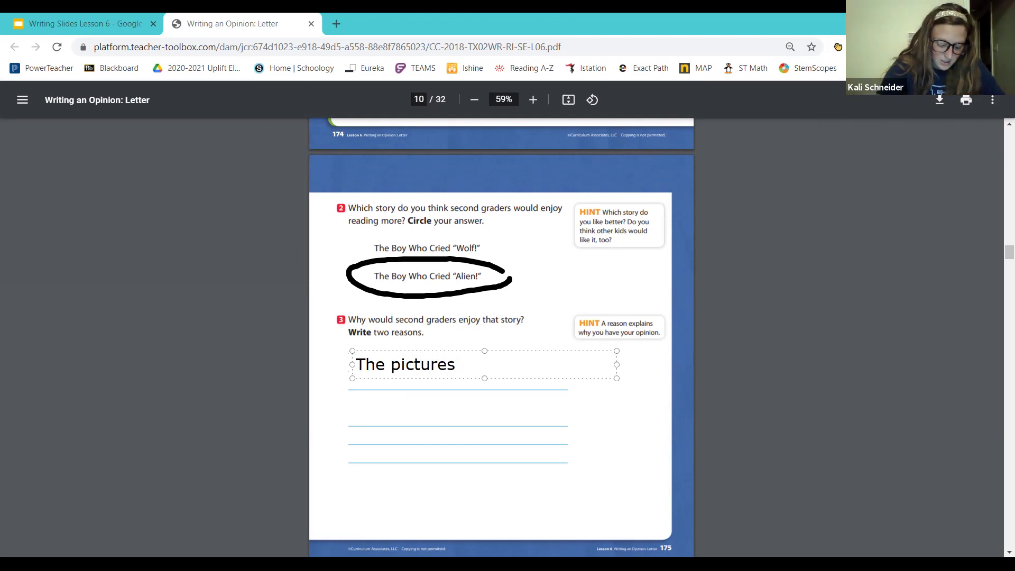
type(" make the story e")
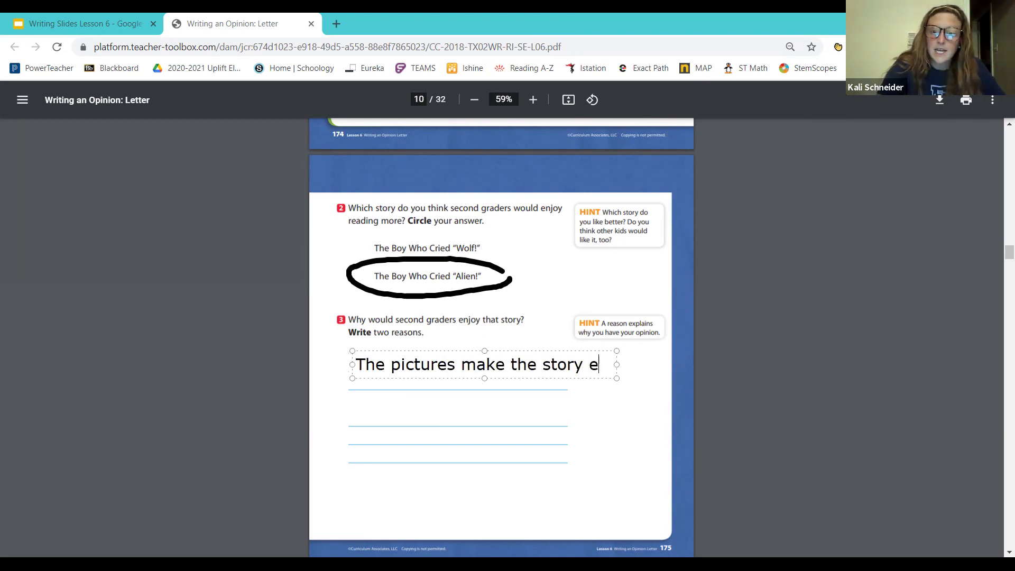
type("xciting.")
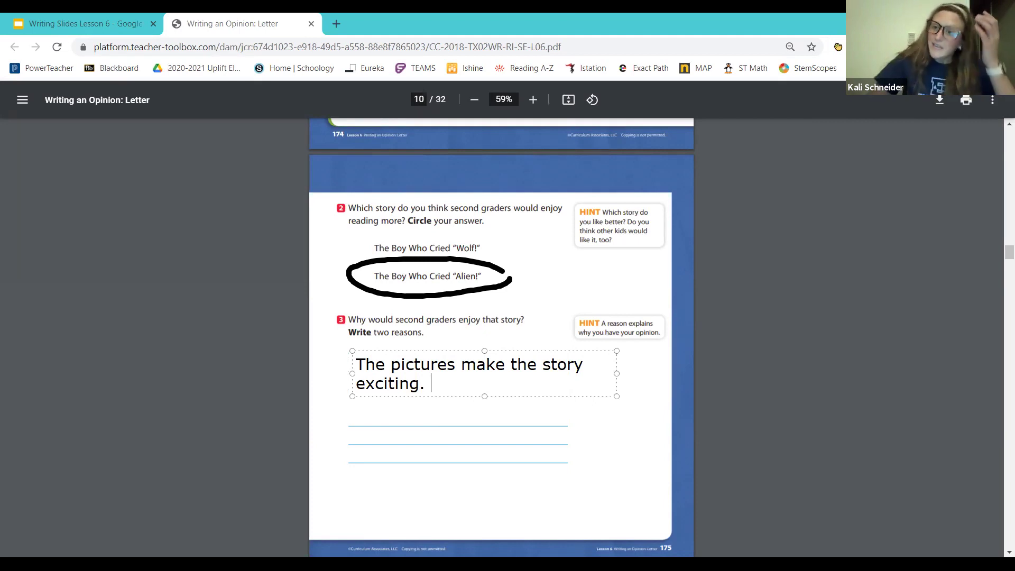
left_click(359, 434)
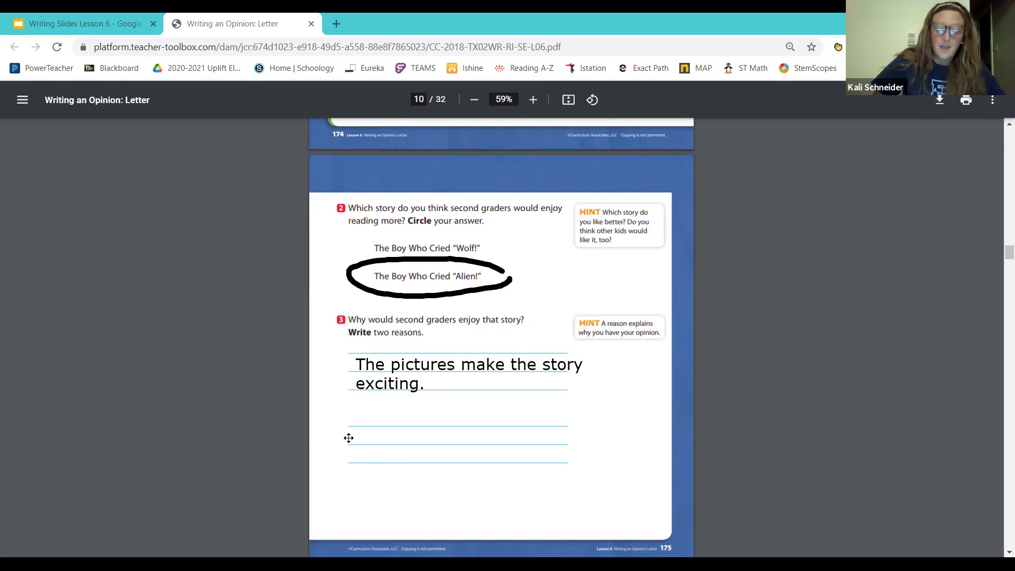
left_click(348, 438)
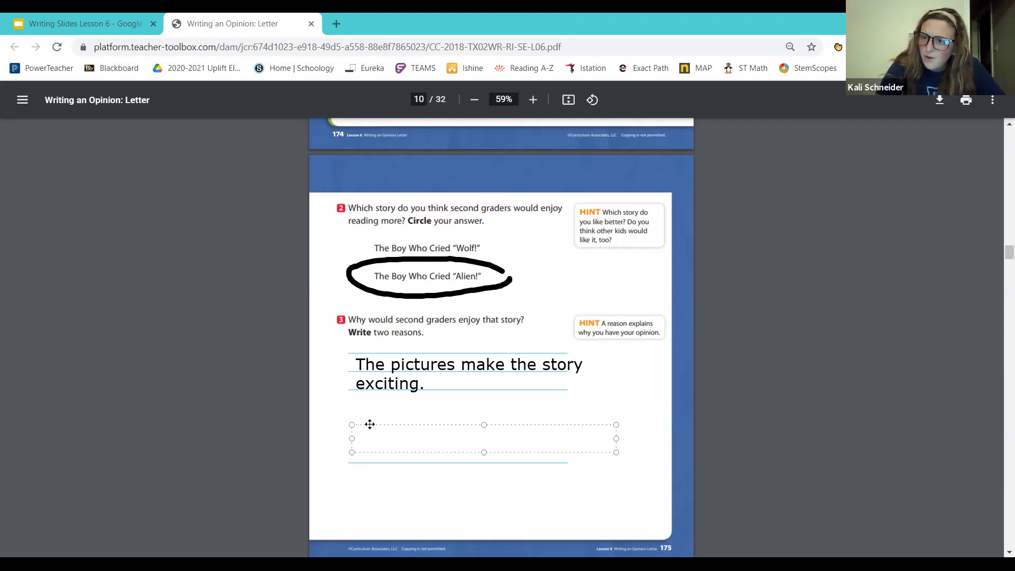
Step: Enter 'The story could happen to a kid today.' as the second reason and commit it
type("T")
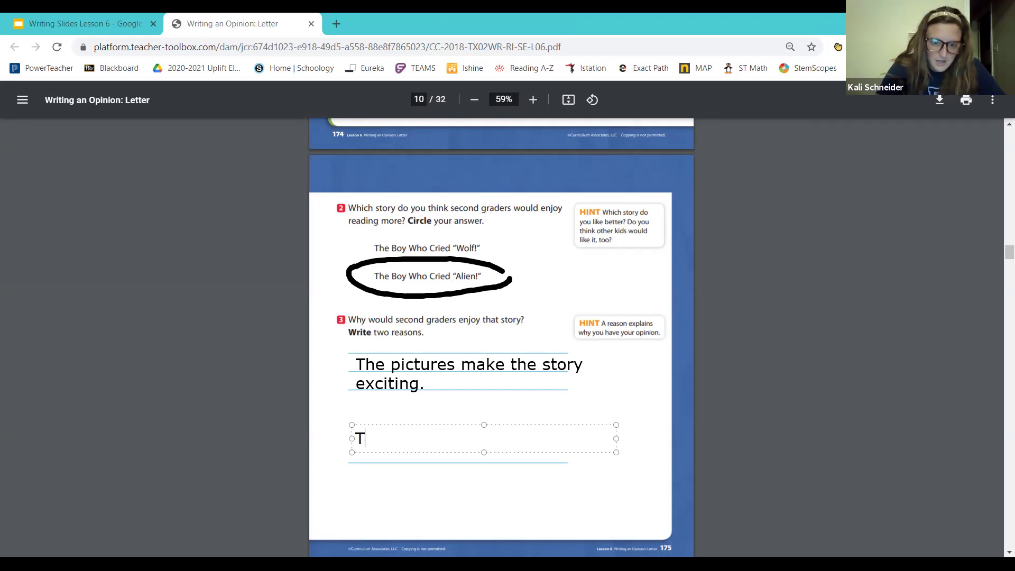
type("he story coul")
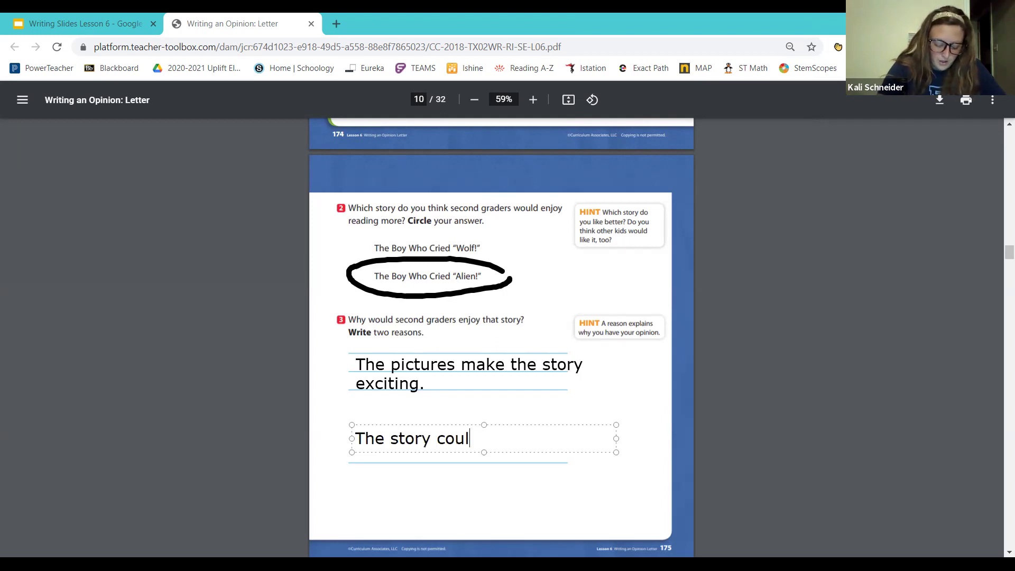
type("d happen to a kid")
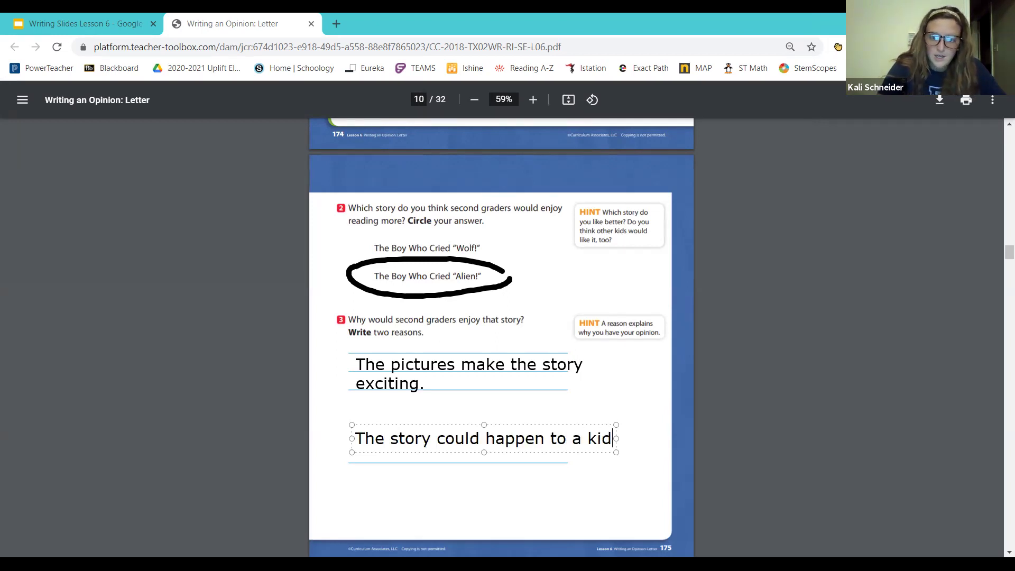
type(" today.")
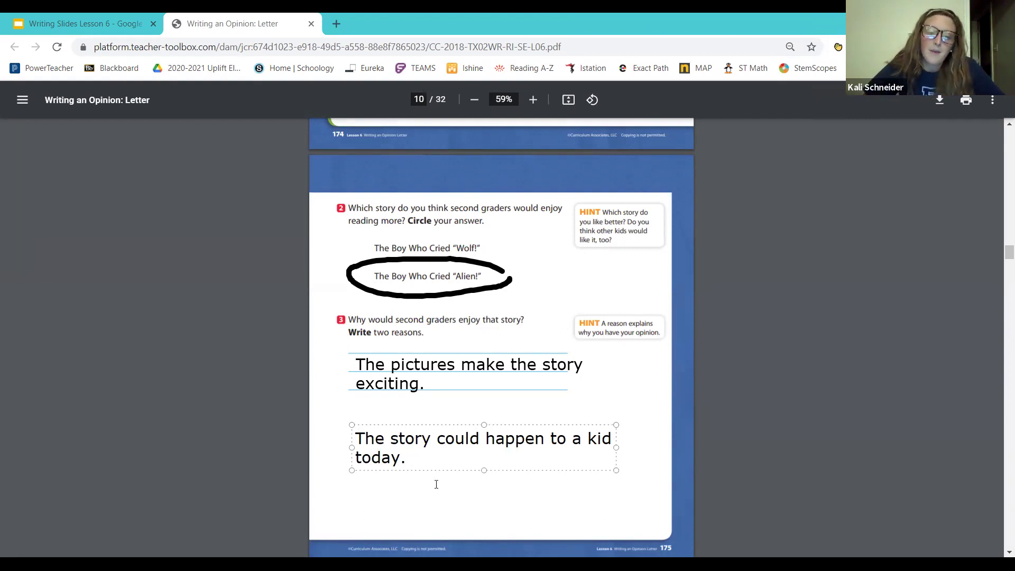
left_click(464, 490)
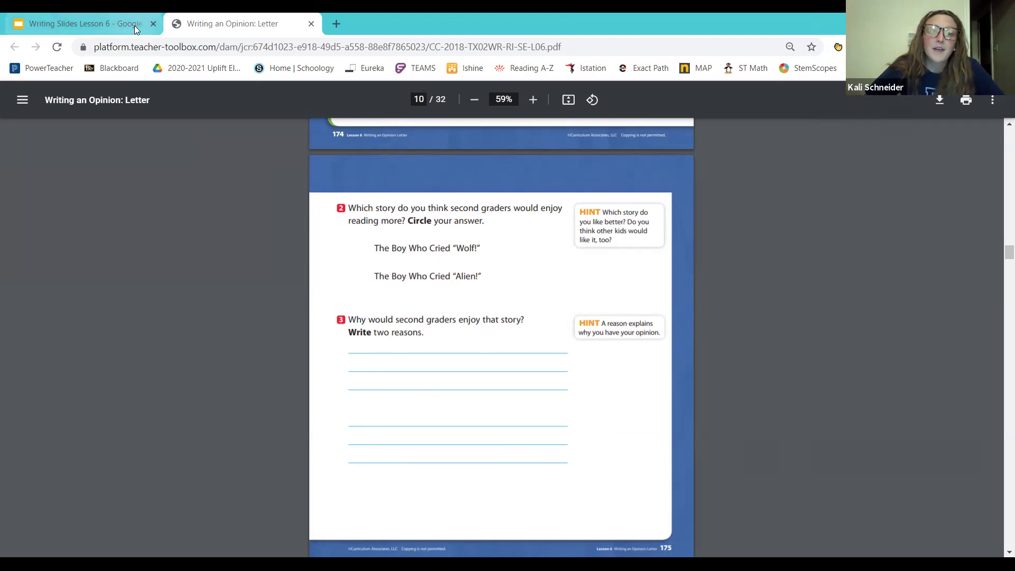
Step: In the Writing Slides Lesson 6 deck, select slide 22 and present it full screen
key("ctrl+shift+Tab")
scroll(47, 470, "down", 2)
left_click(47, 473)
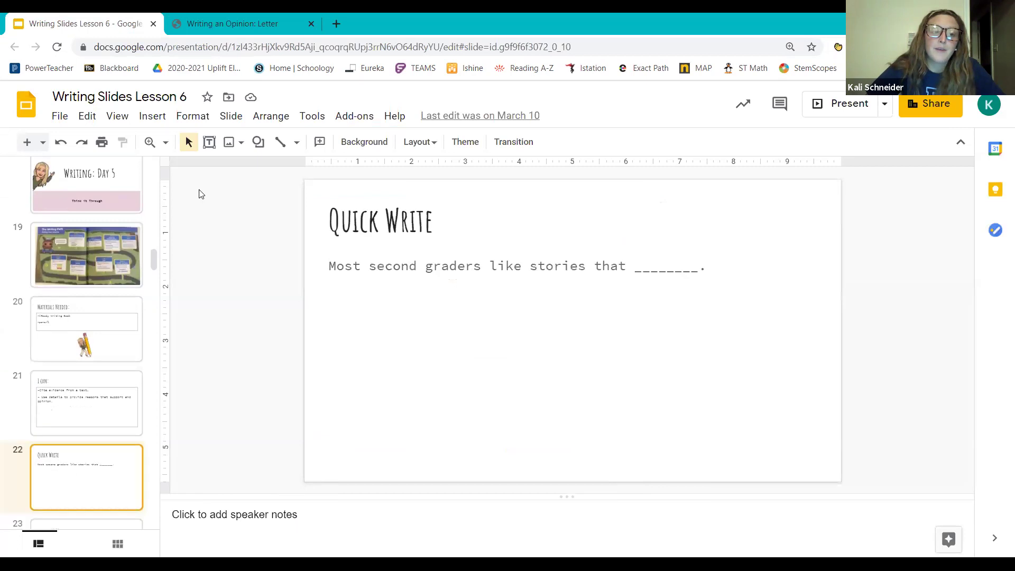
left_click(116, 116)
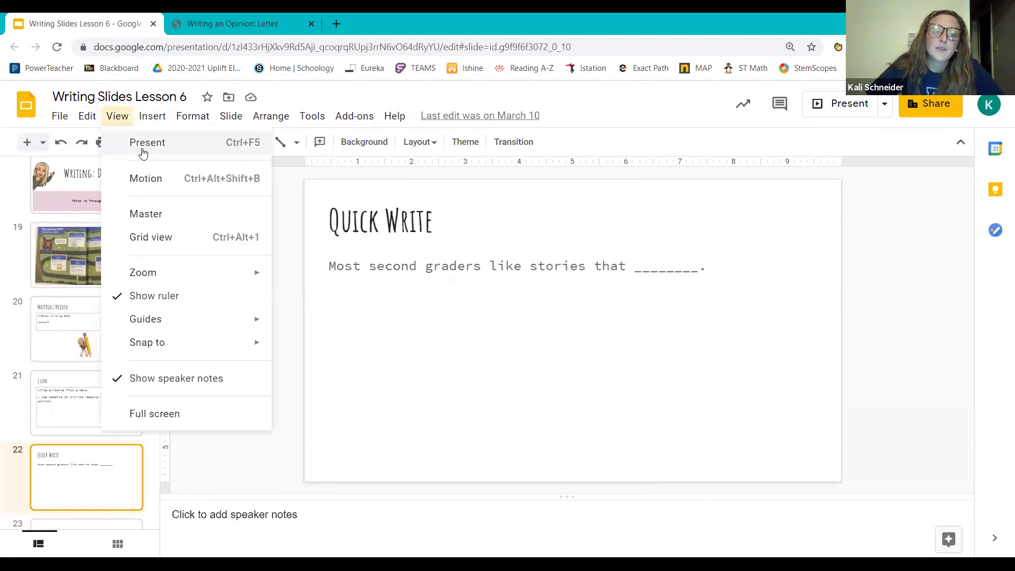
left_click(143, 152)
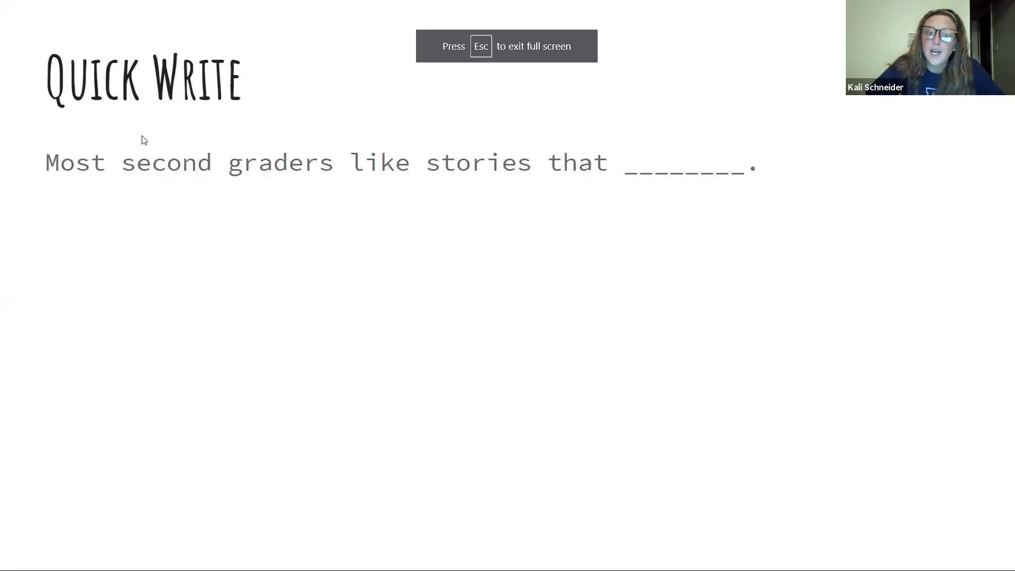